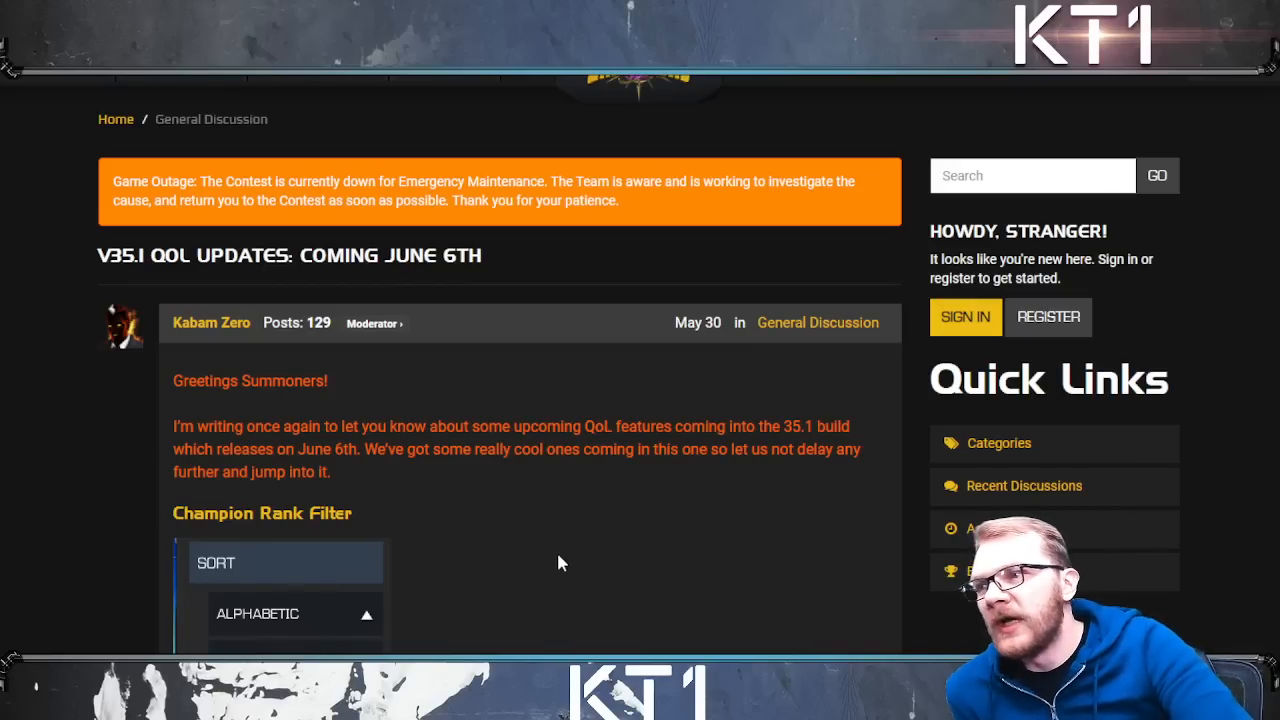
scroll(572, 540, down, 2)
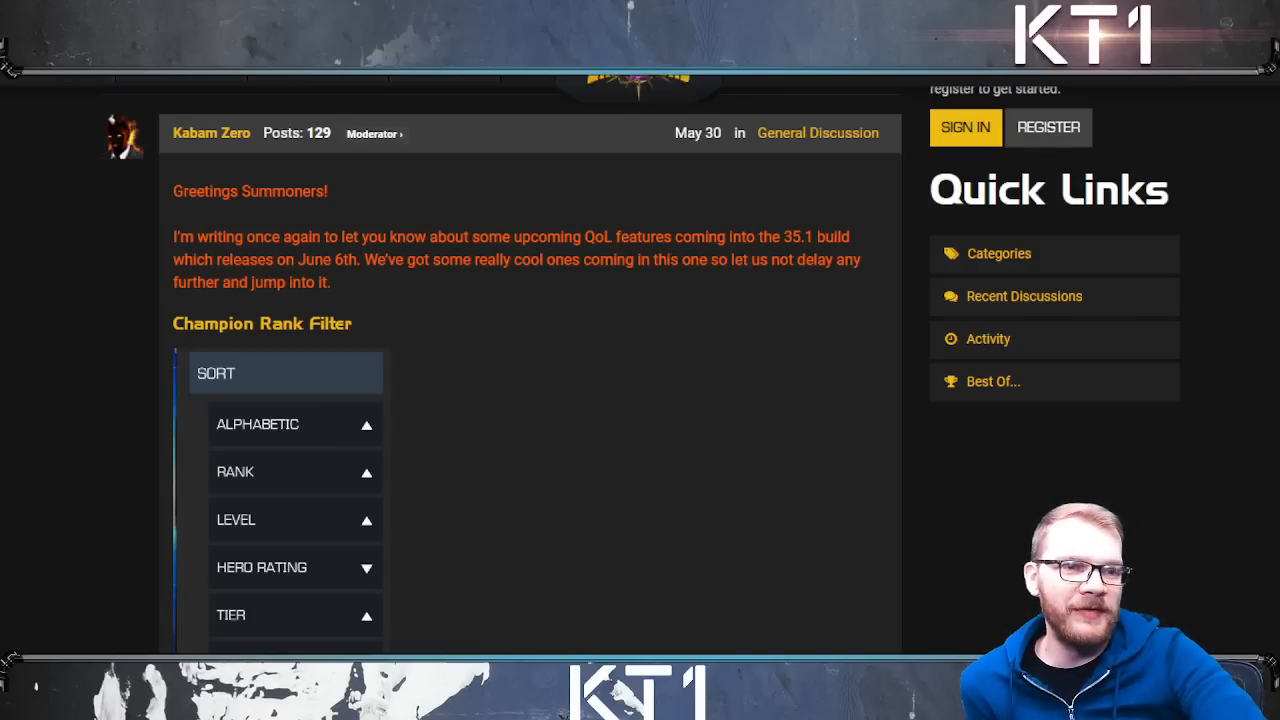
Step: Highlight the post's greeting and opening paragraph, then clear the highlight
drag(271, 371, 189, 192)
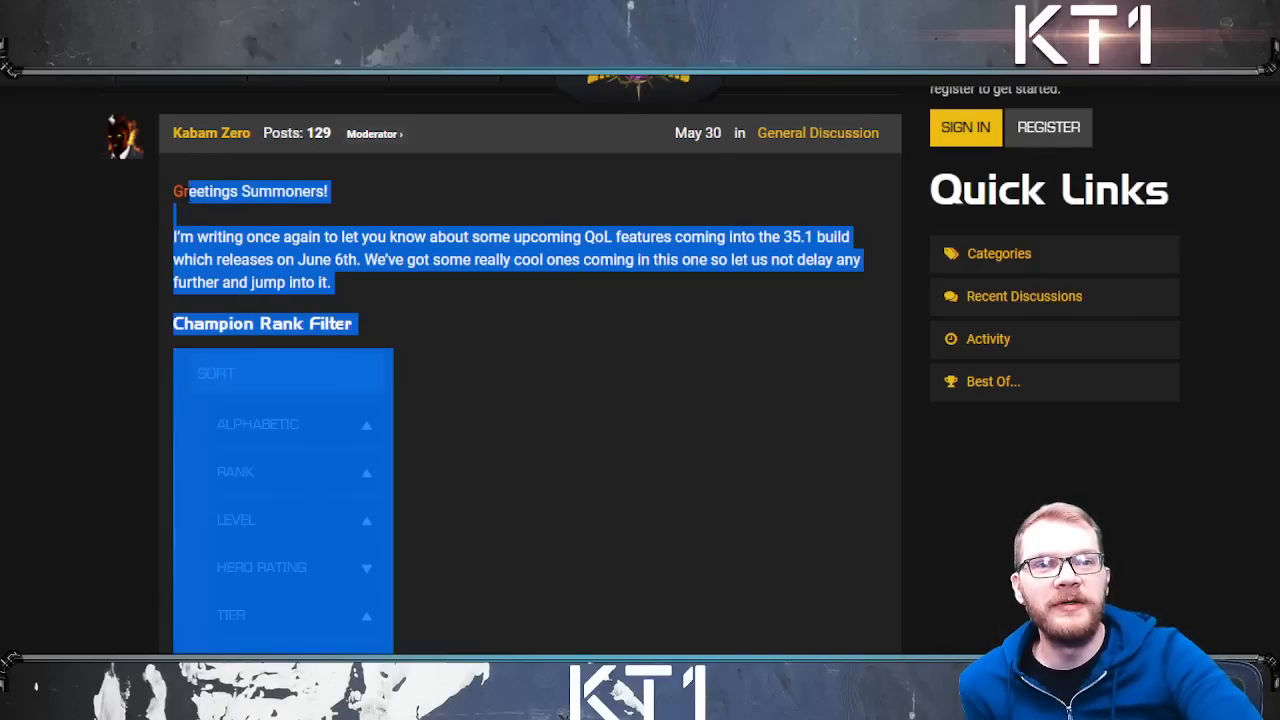
click(620, 350)
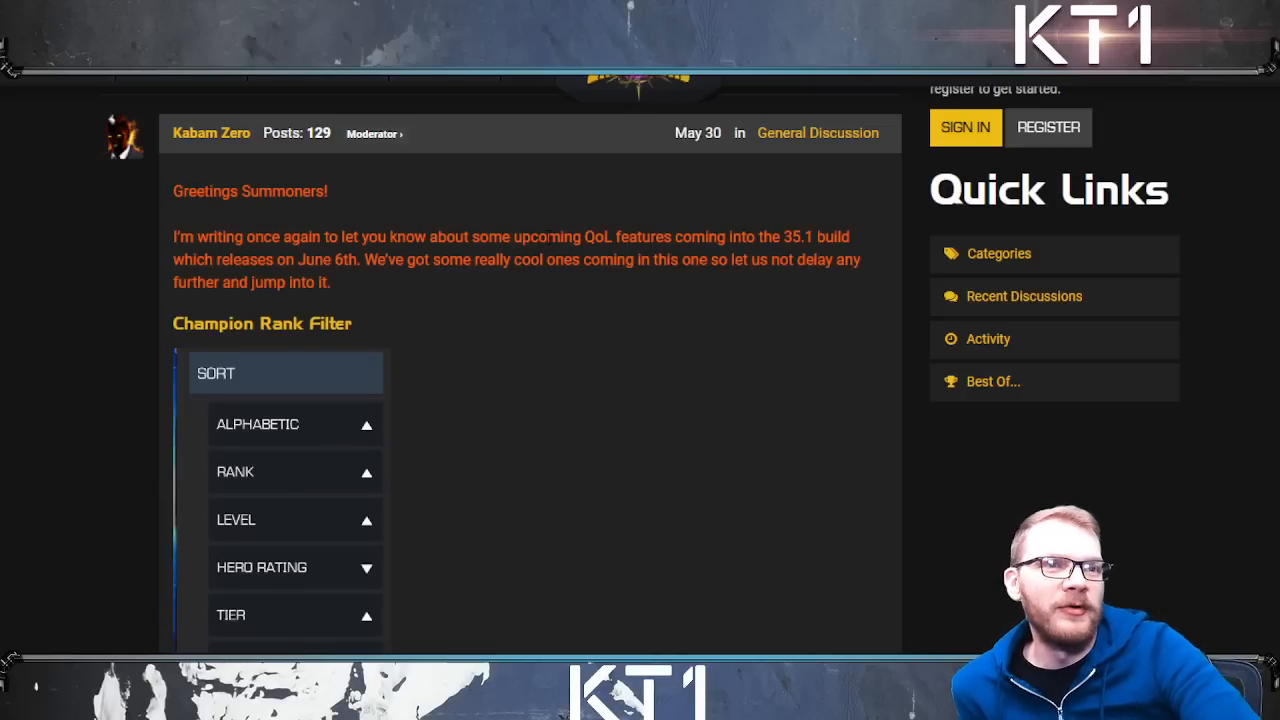
drag(175, 237, 412, 274)
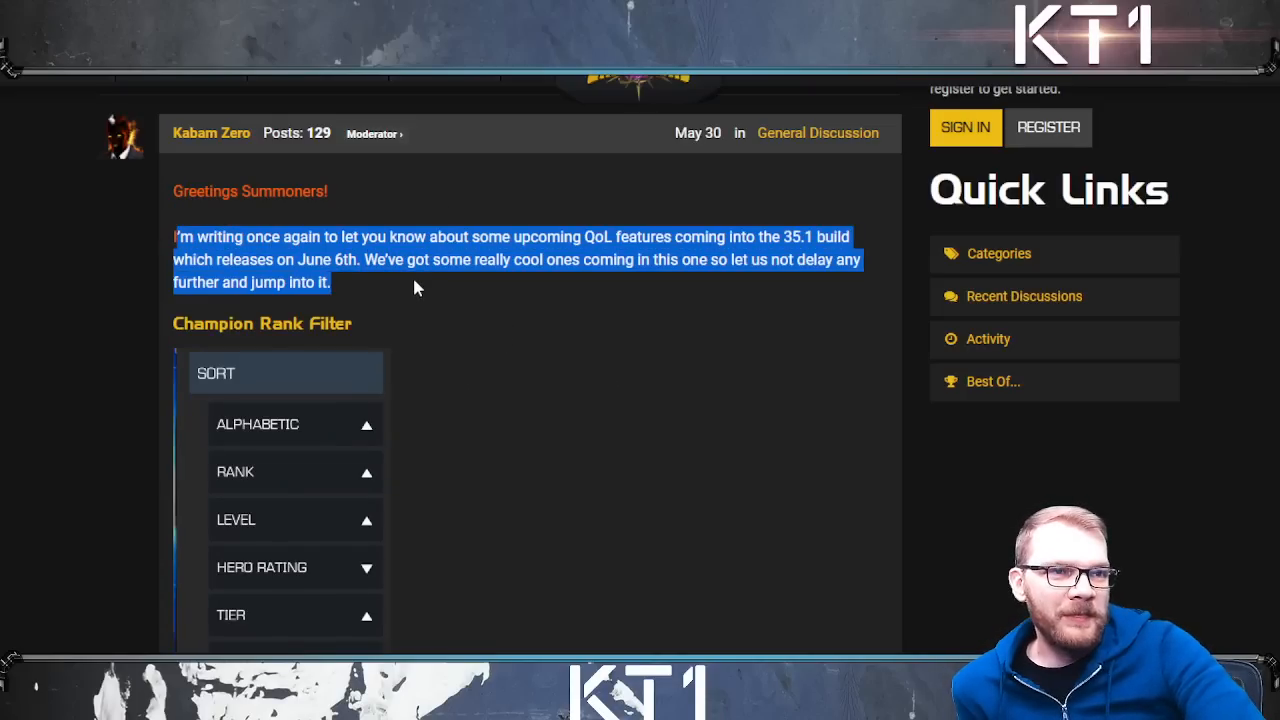
scroll(526, 285, down, 3)
scroll(528, 277, up, 3)
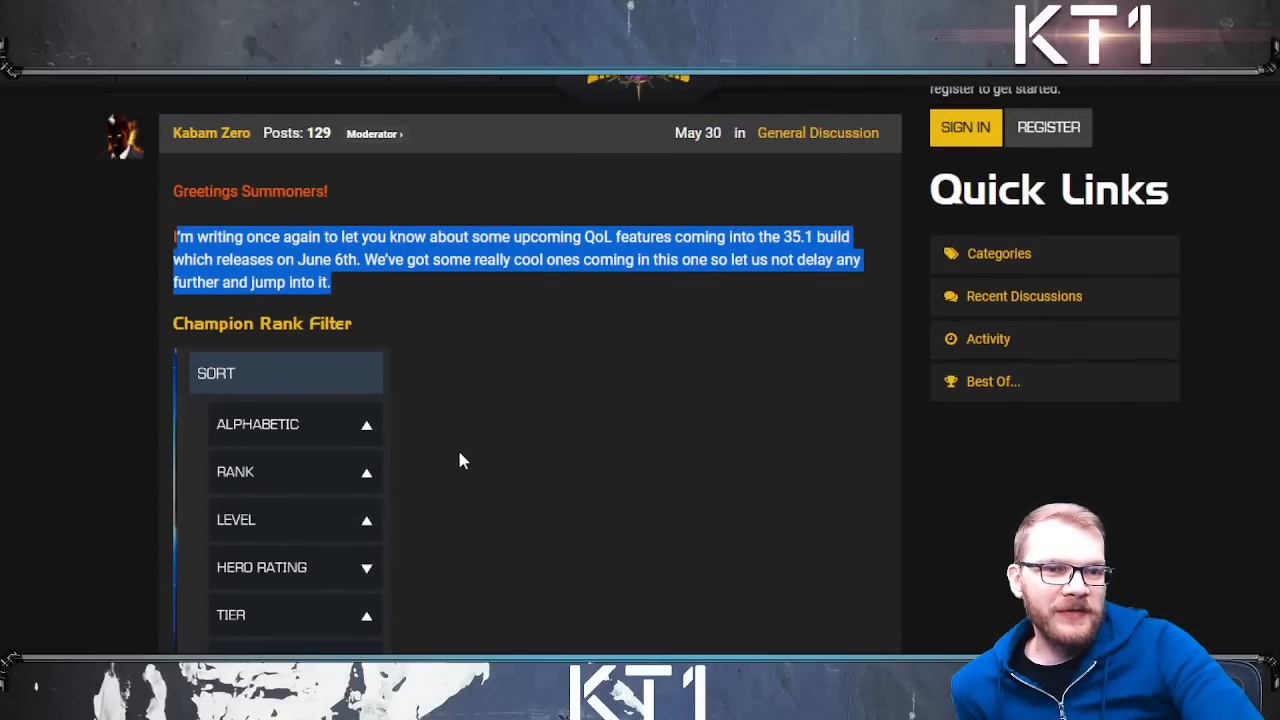
scroll(457, 450, down, 2)
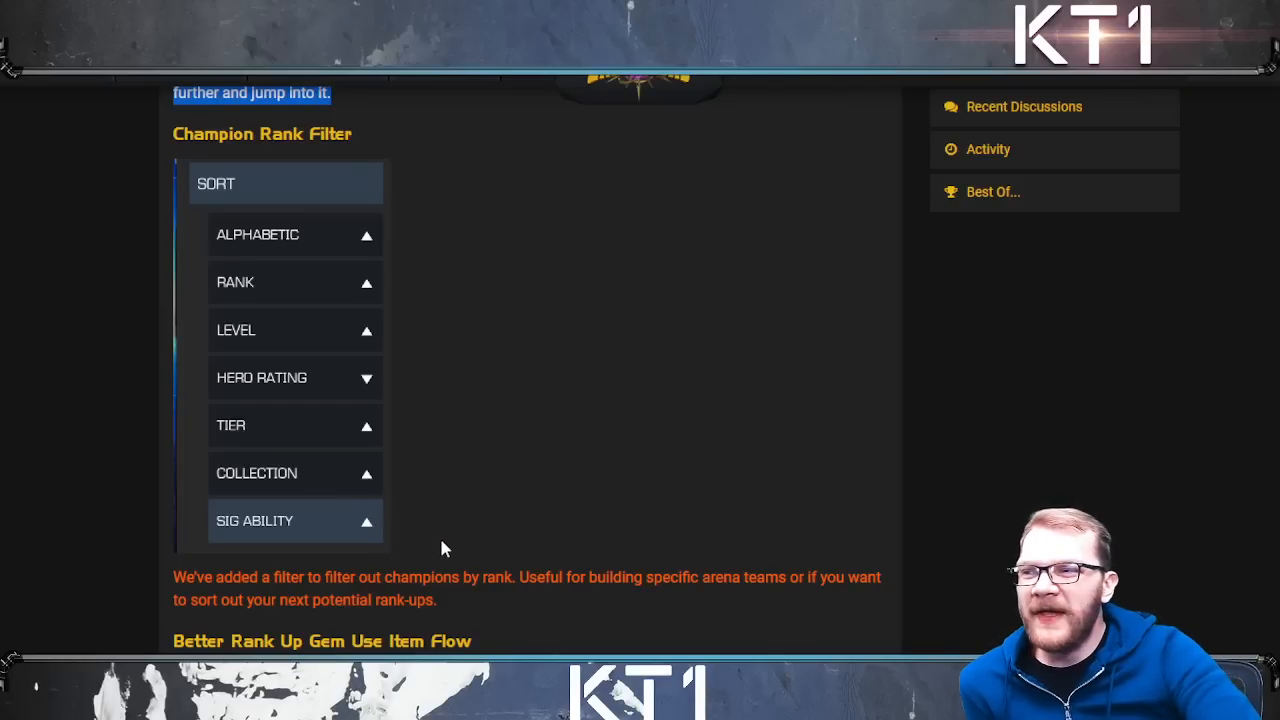
Step: Highlight the Champion Rank Filter description with the next heading, then clear it
click(447, 620)
drag(447, 620, 105, 597)
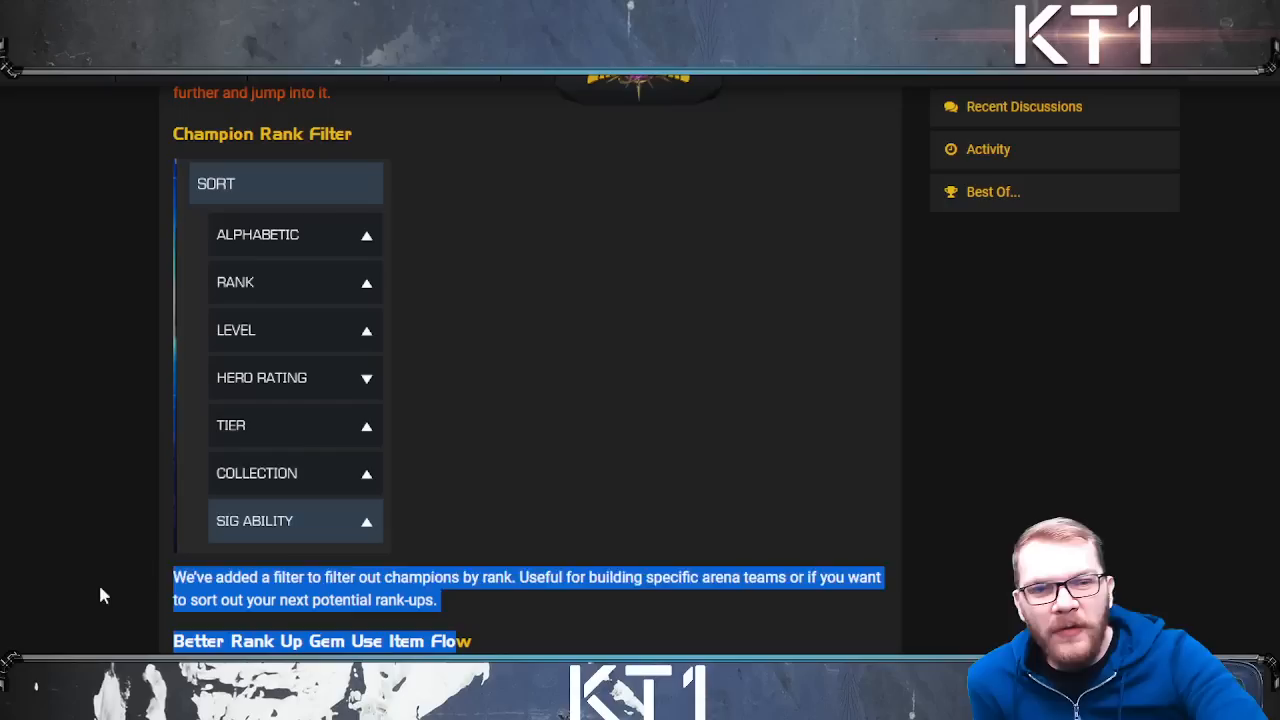
click(506, 588)
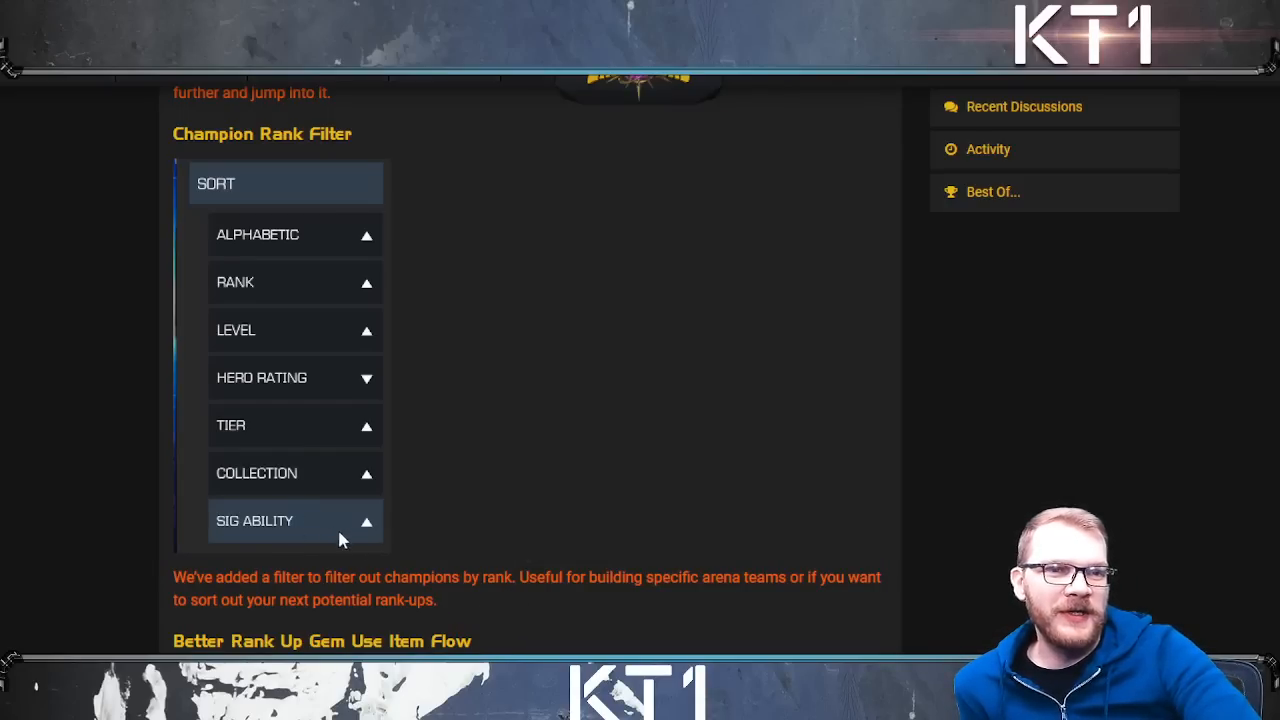
scroll(560, 465, down, 2)
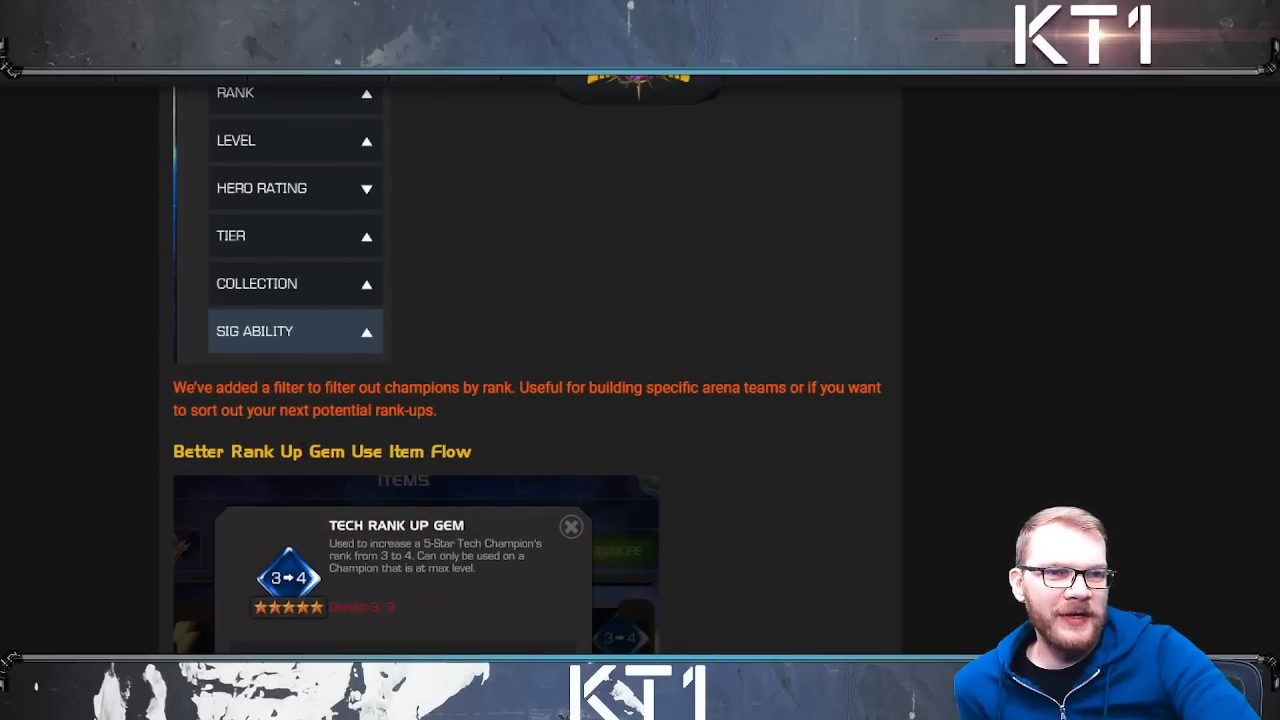
drag(309, 463, 566, 459)
scroll(418, 648, down, 2)
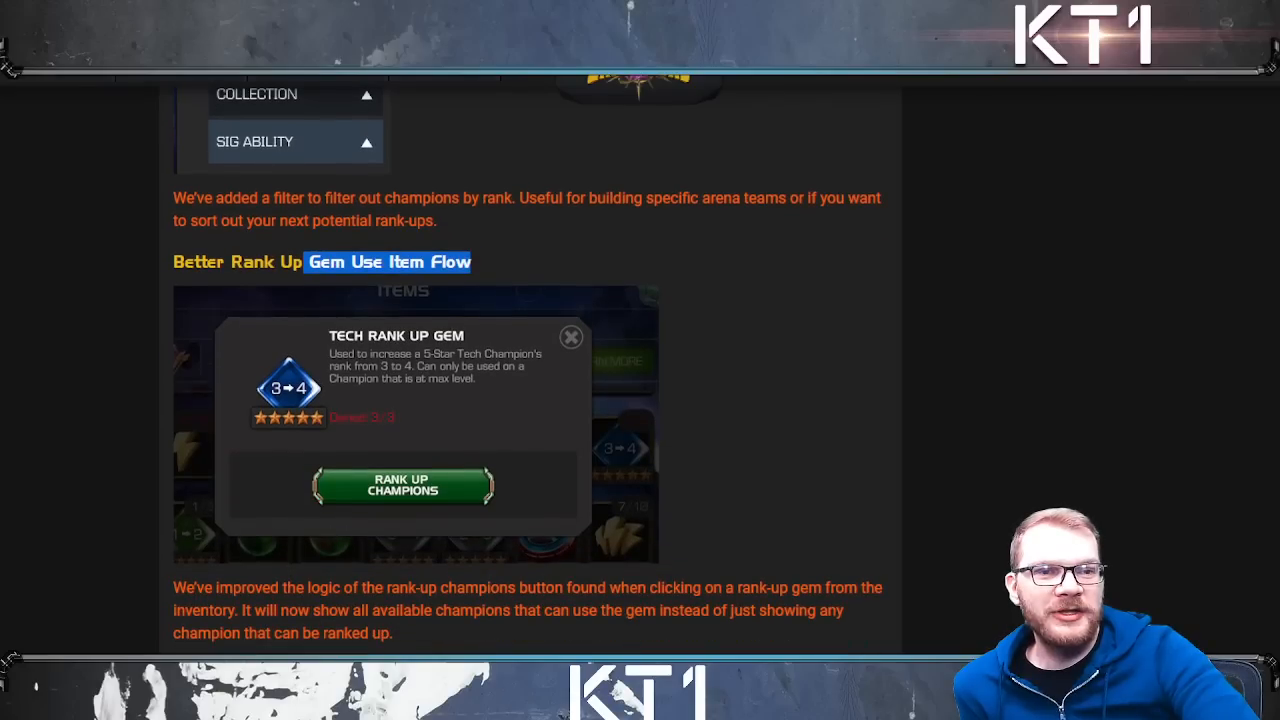
Step: Highlight the Better Rank Up Gem improvement paragraph and its section up to the heading, clearing each time
drag(418, 648, 173, 585)
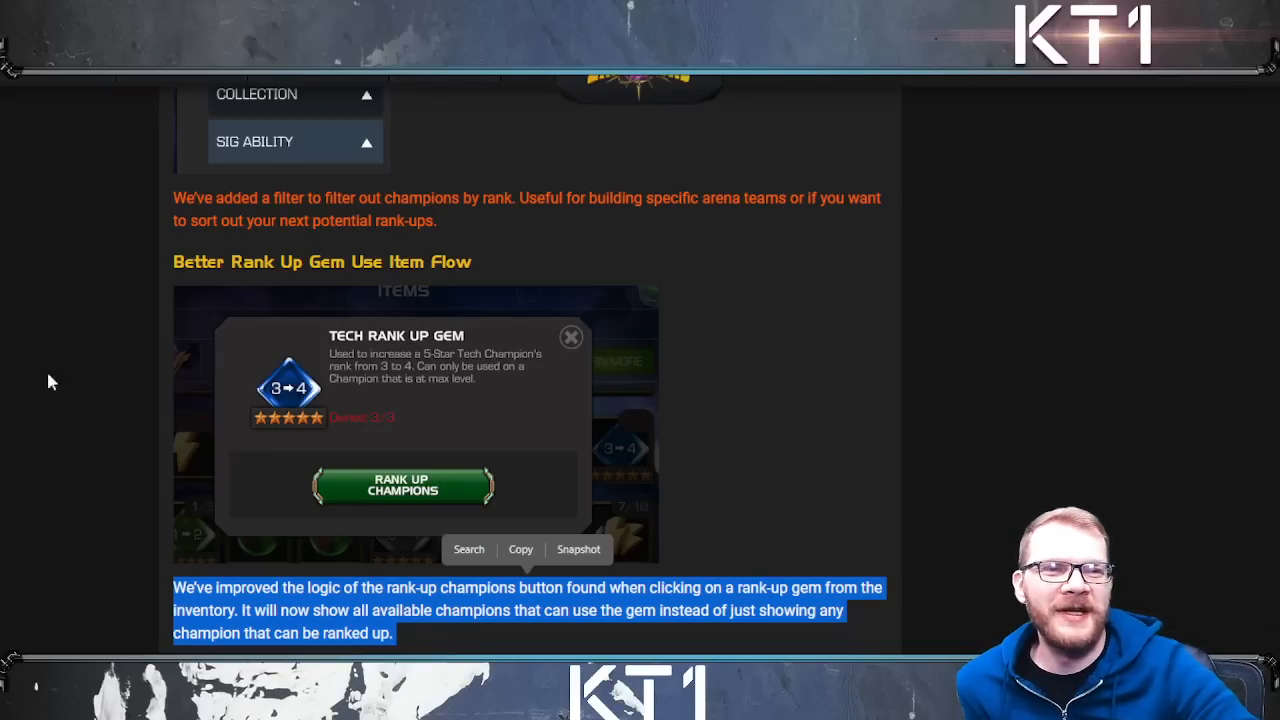
click(380, 457)
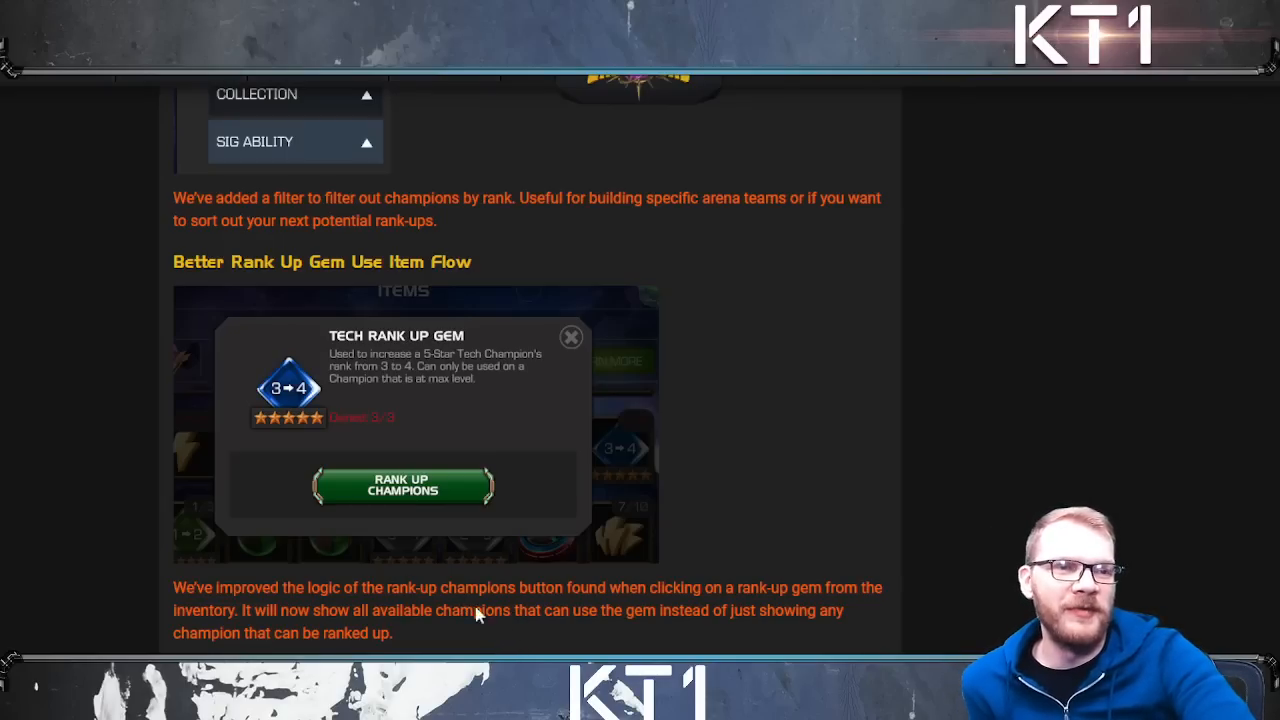
drag(439, 633, 172, 258)
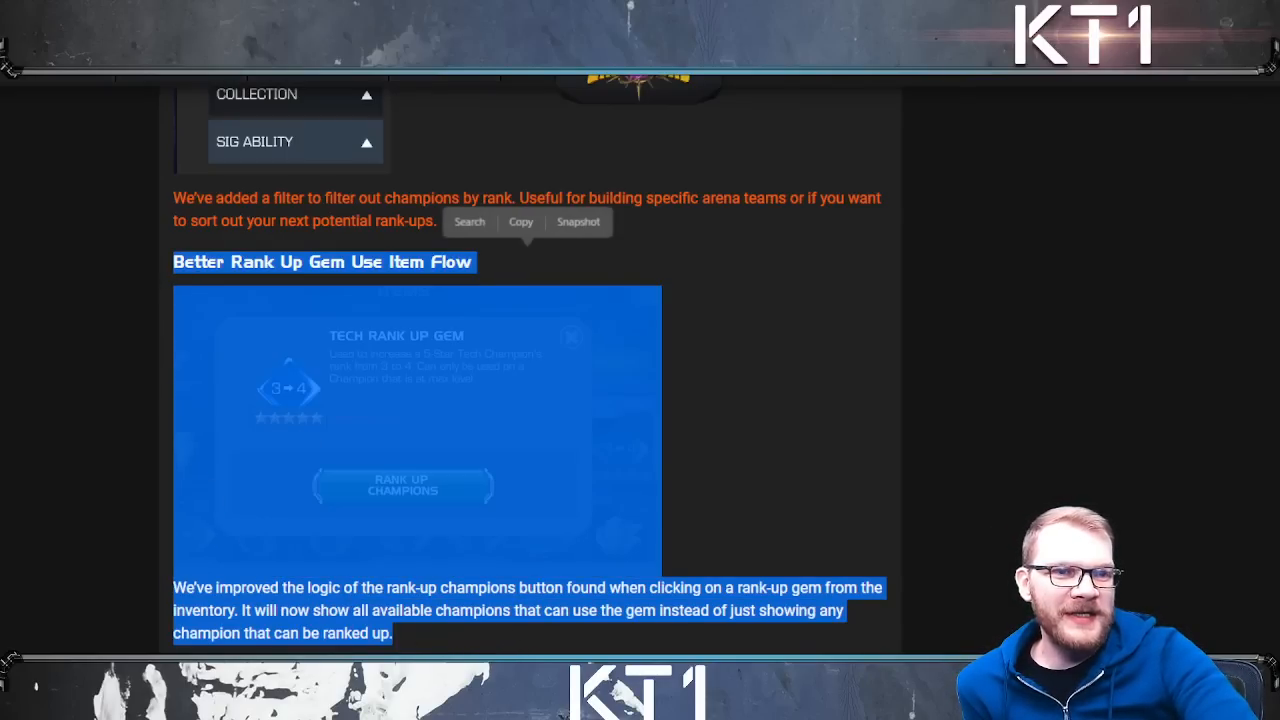
click(172, 258)
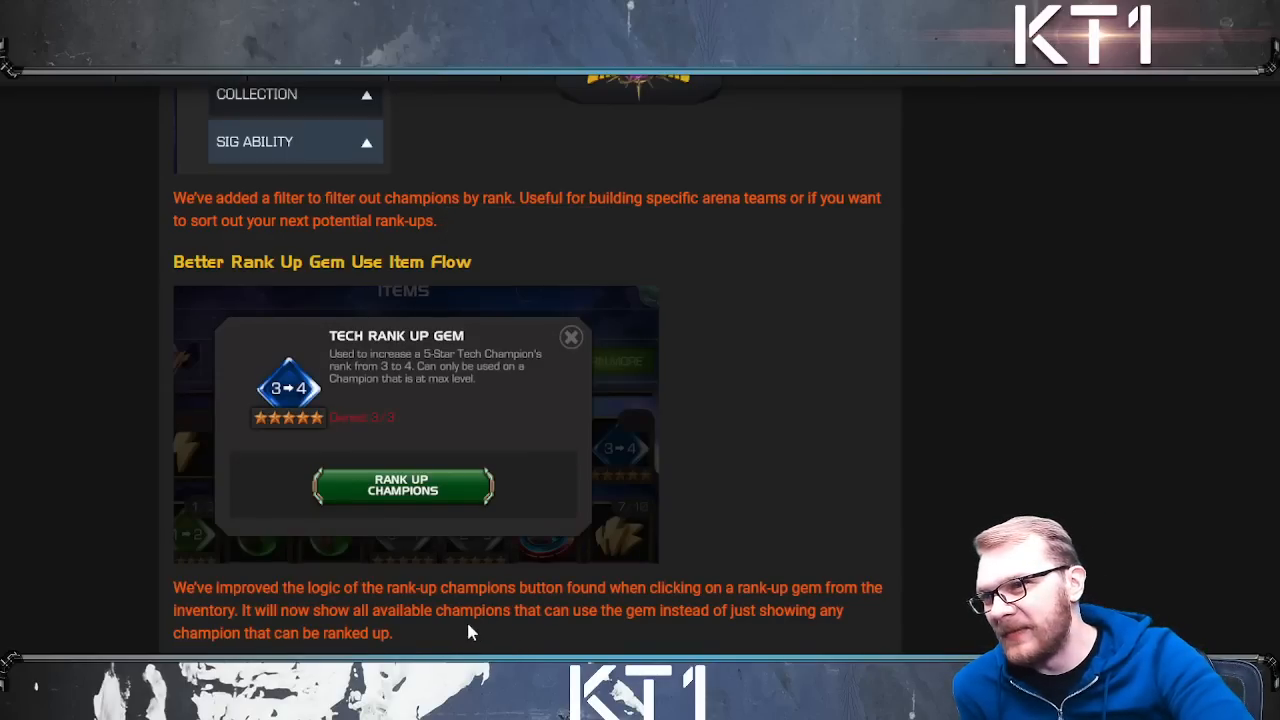
scroll(485, 545, down, 3)
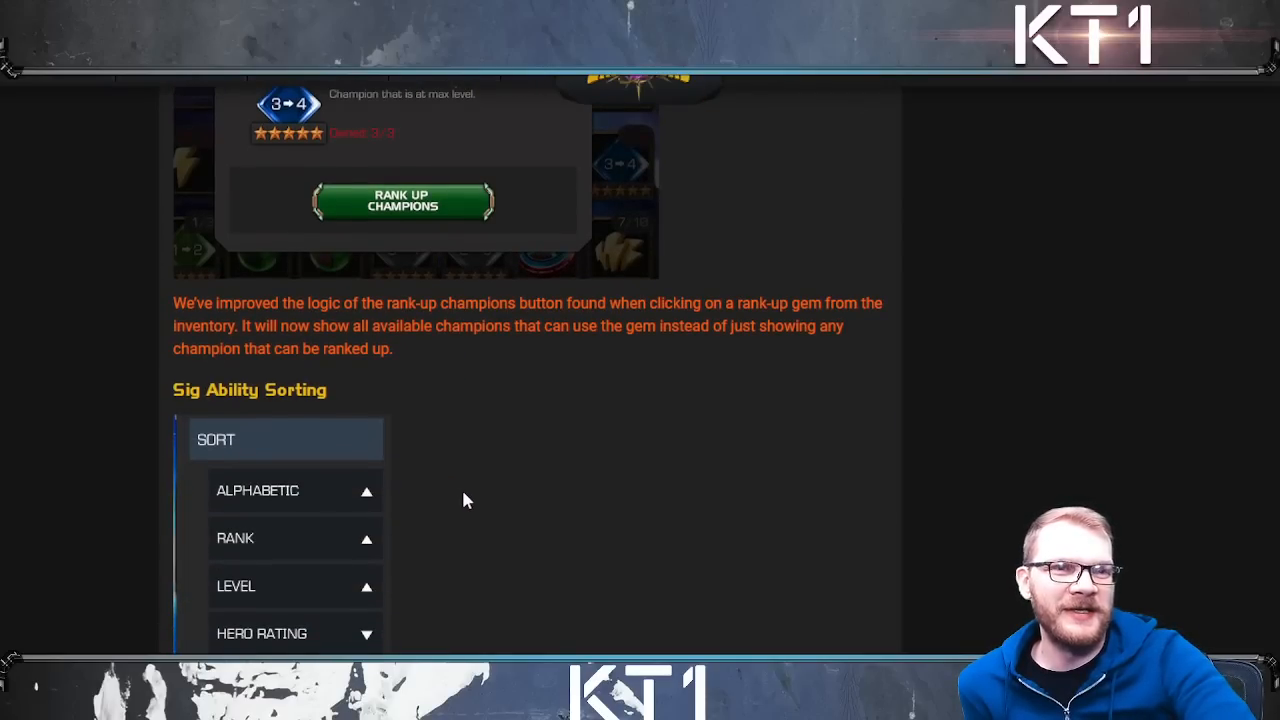
scroll(470, 485, down, 3)
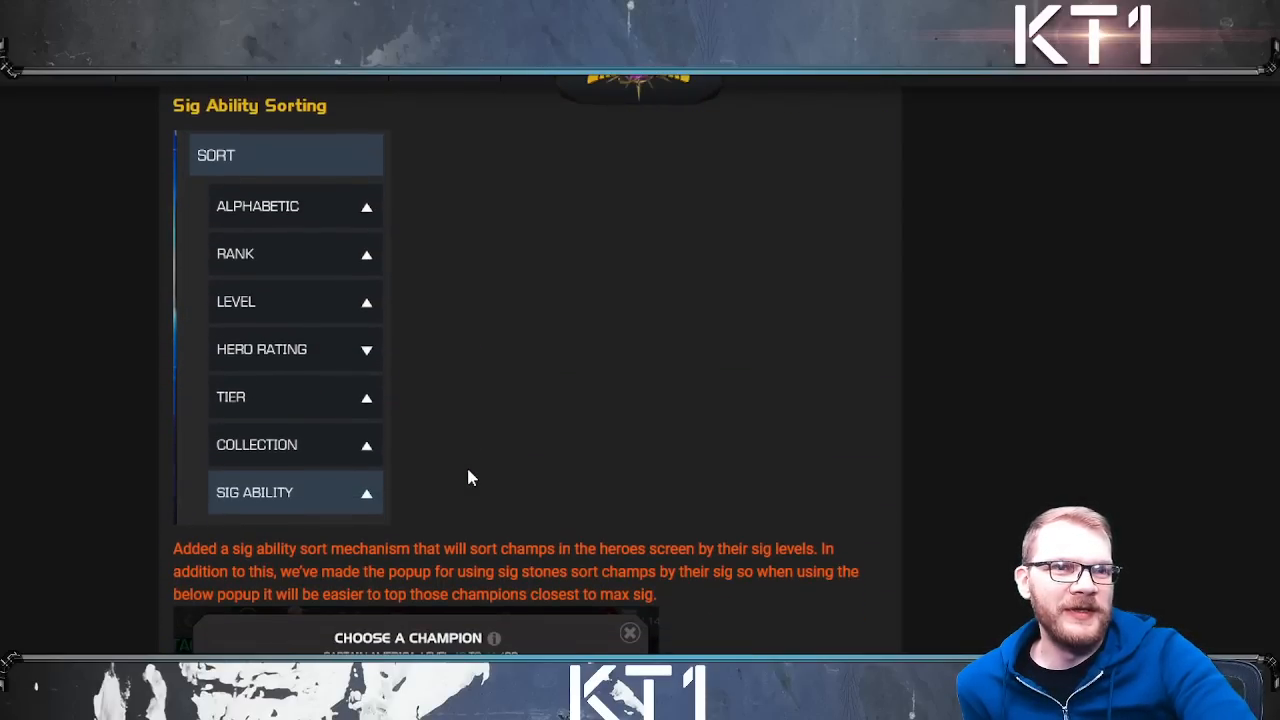
scroll(464, 462, up, 2)
scroll(460, 455, down, 5)
drag(236, 359, 762, 472)
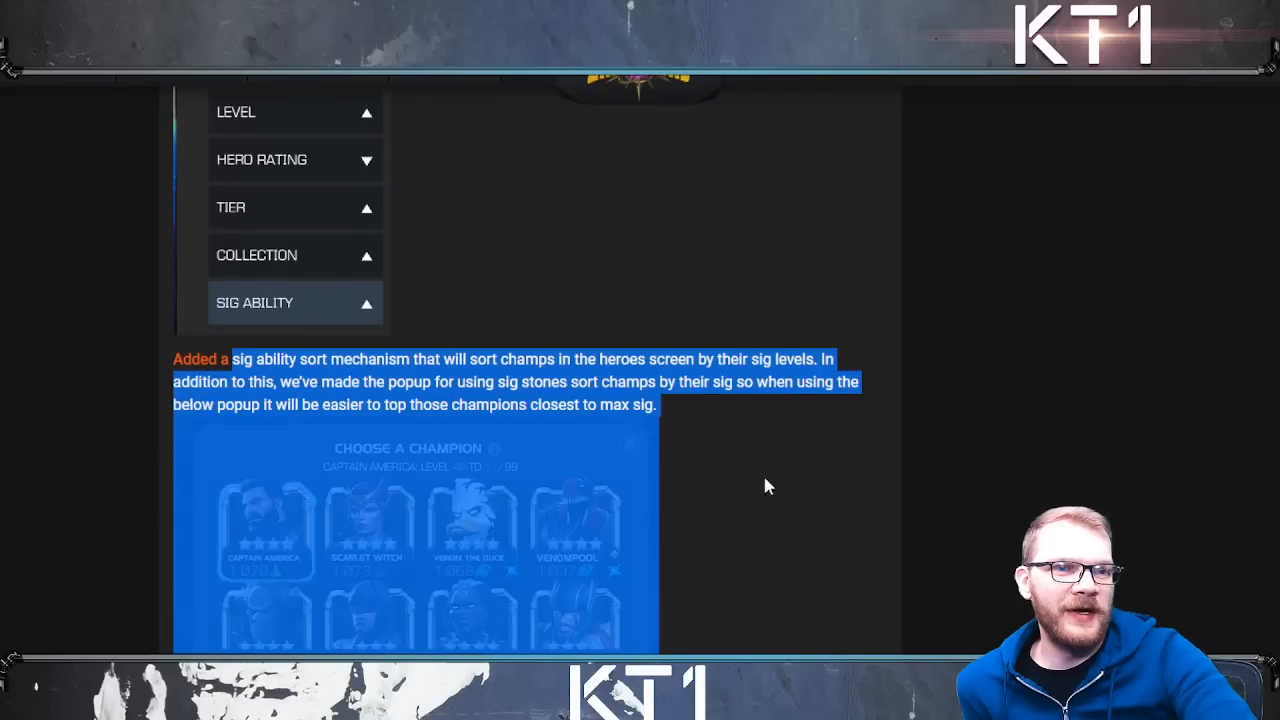
scroll(770, 550, down, 5)
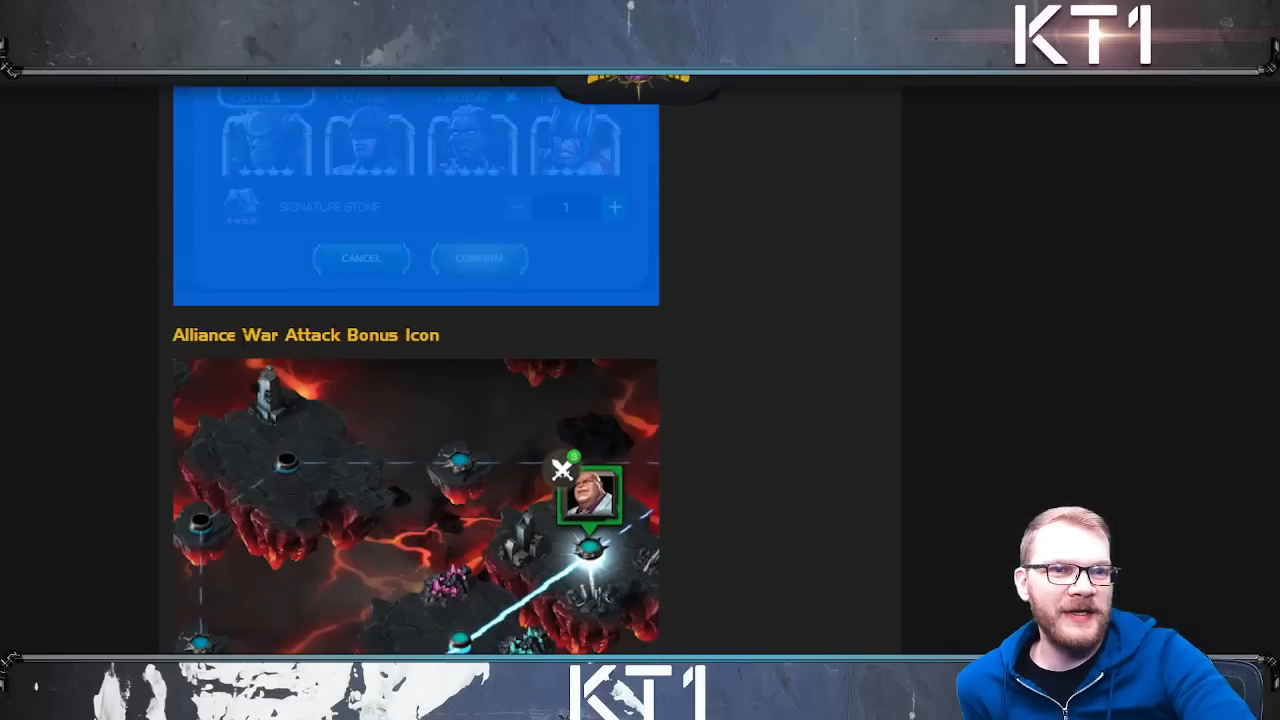
Step: Highlight the Alliance War Attack Bonus Icon heading and the whole WIP attack bonus paragraph
drag(186, 335, 506, 336)
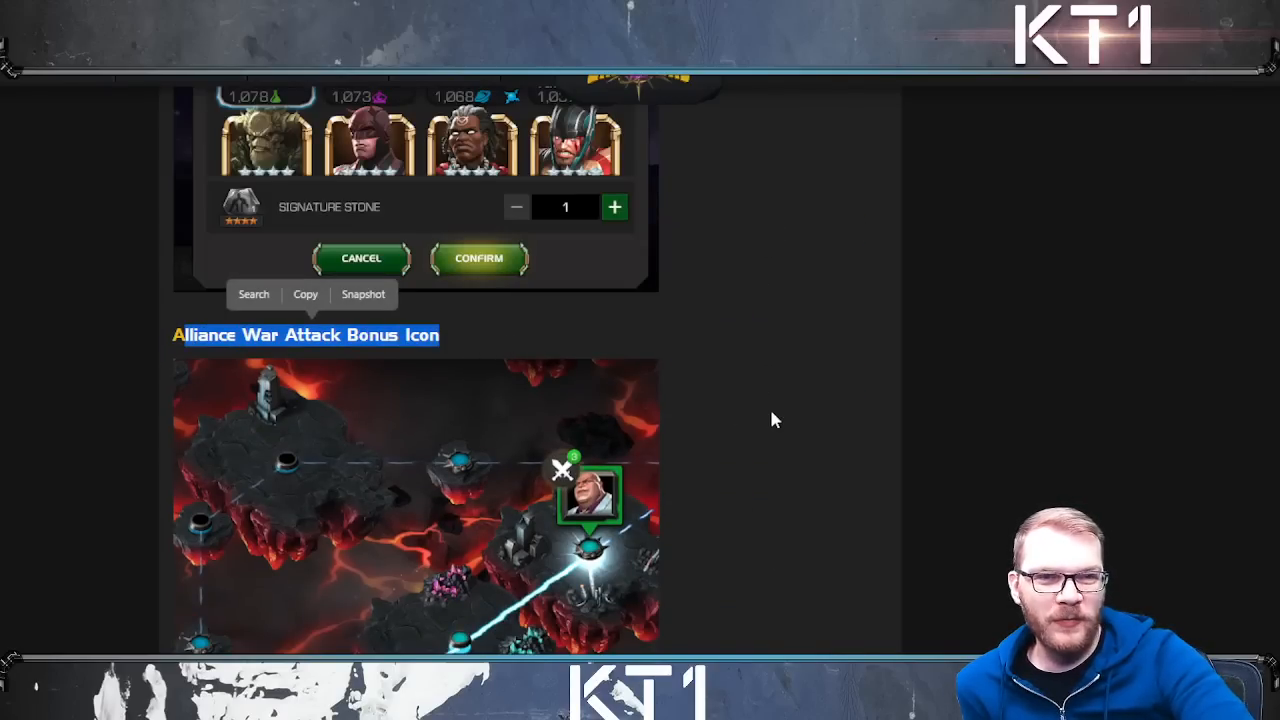
scroll(710, 430, down, 3)
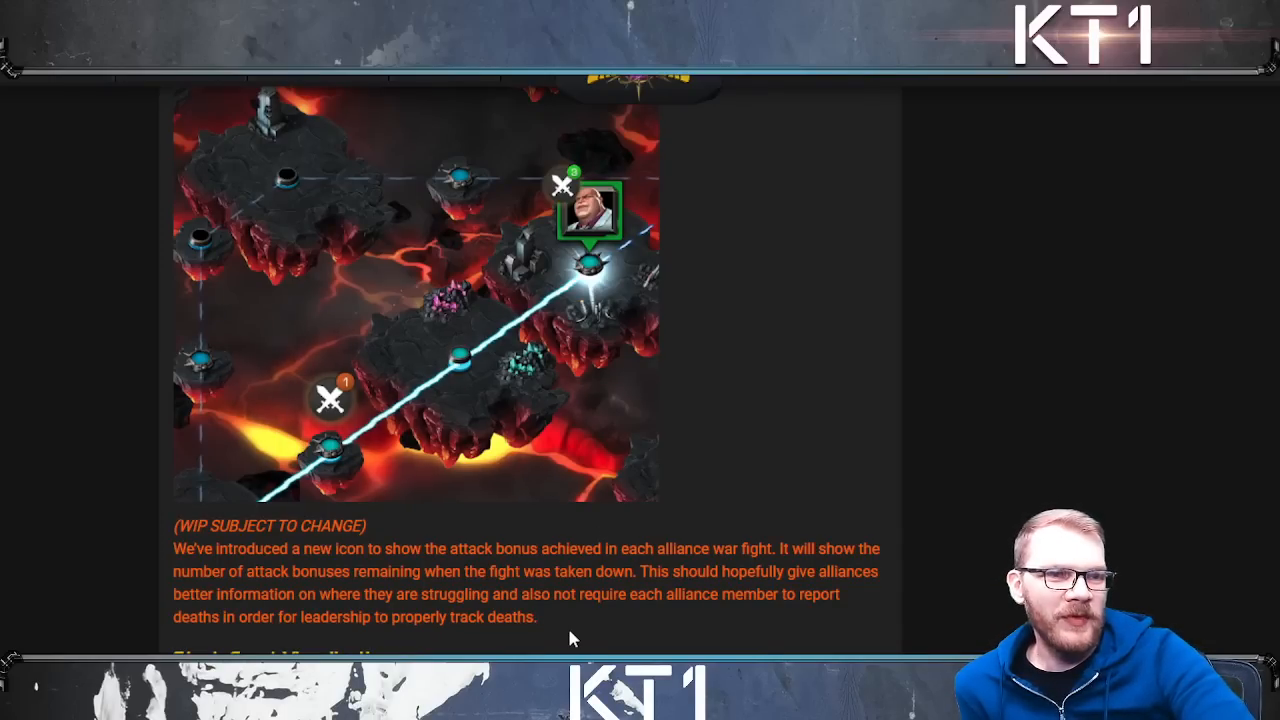
mouse_move(567, 625)
mouse_down()
mouse_move(437, 617)
mouse_move(172, 524)
mouse_up()
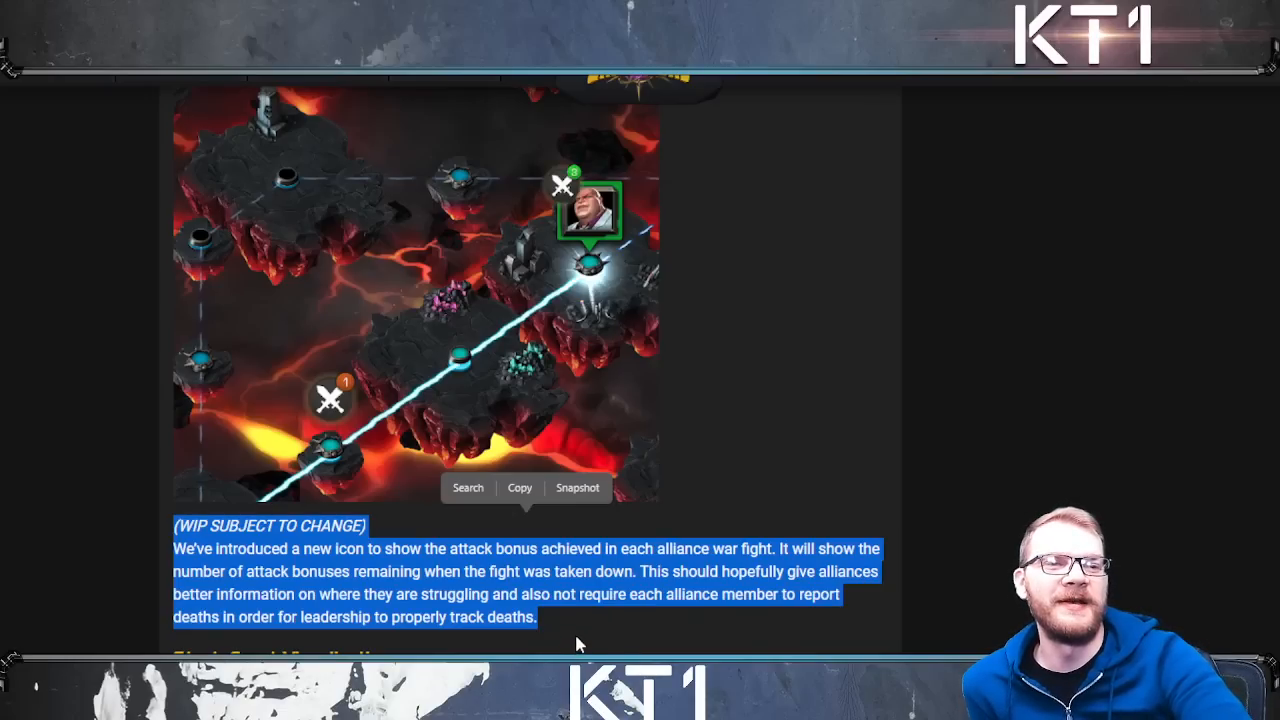
drag(574, 621, 172, 545)
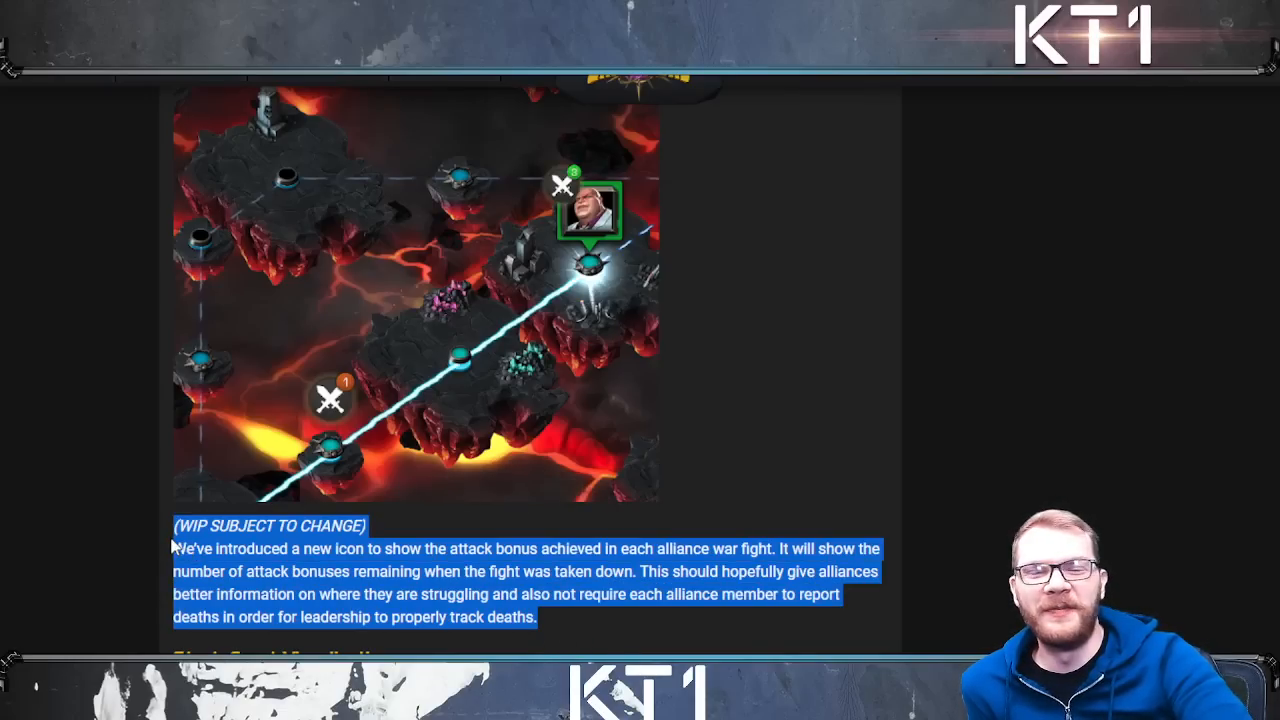
click(567, 620)
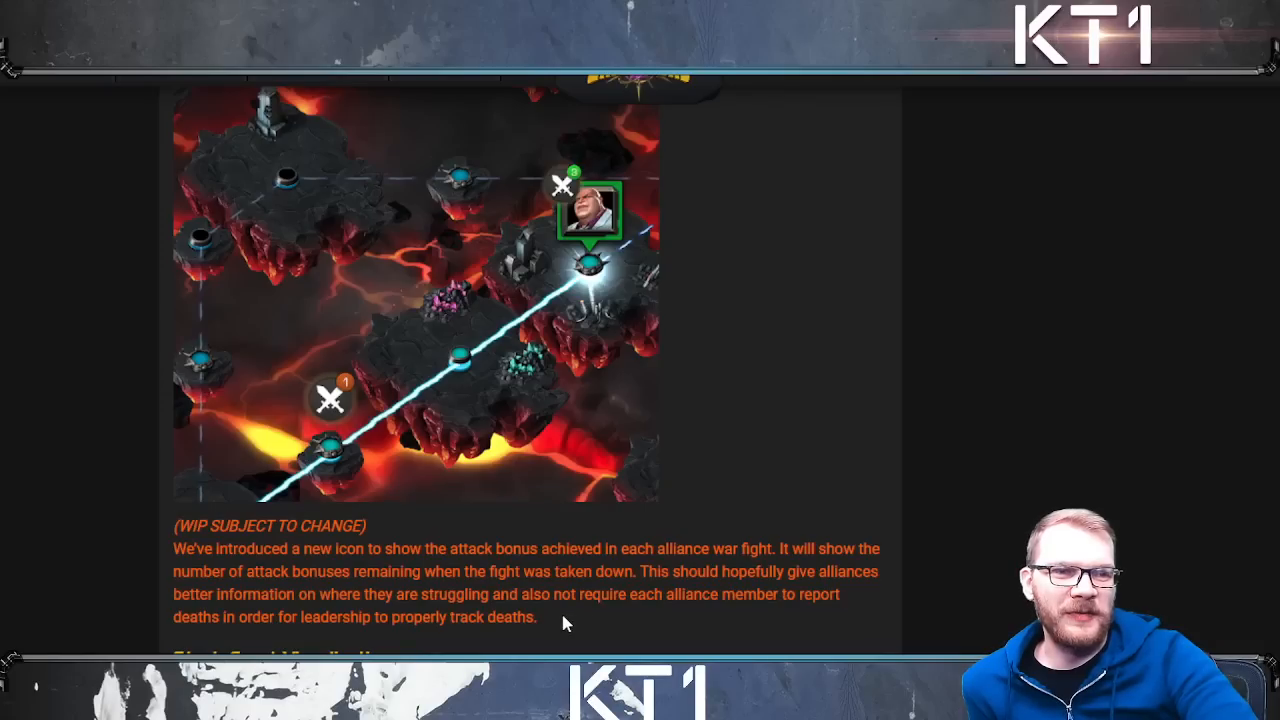
Step: Re-highlight the WIP note and attack bonus paragraph, clearing and selecting it again
drag(563, 623, 613, 628)
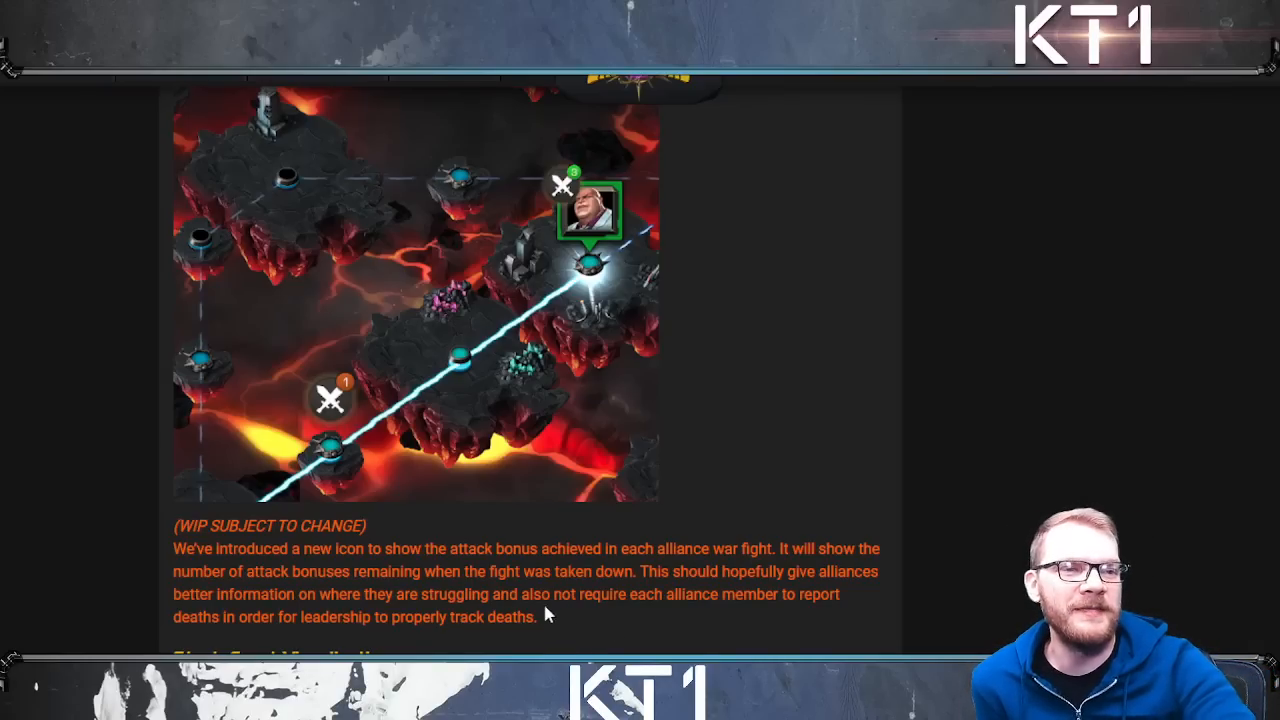
drag(542, 619, 107, 522)
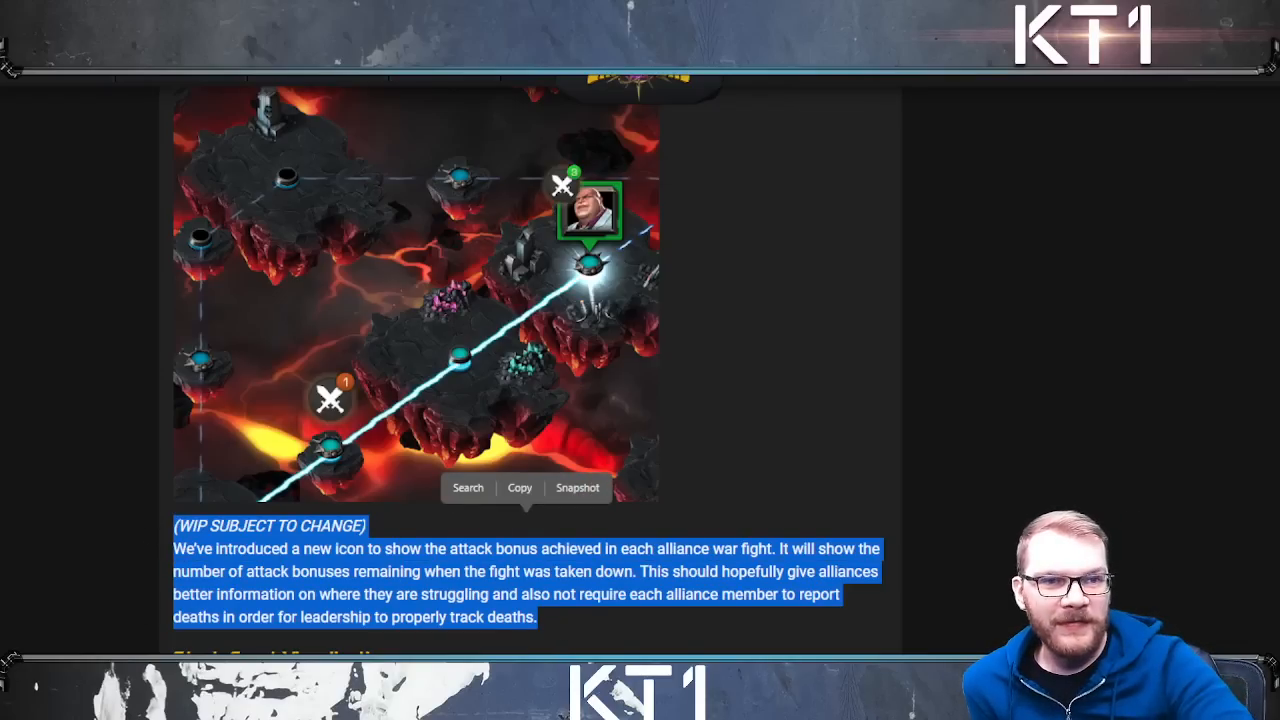
click(564, 637)
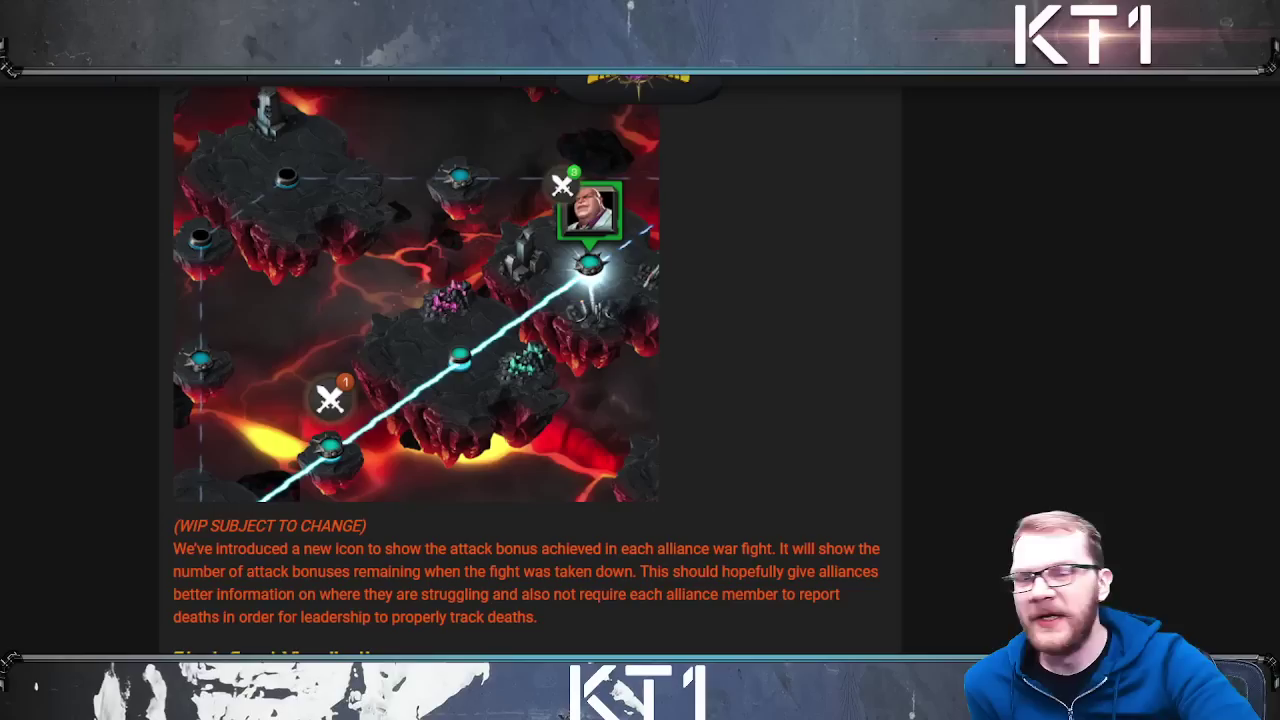
mouse_move(555, 632)
mouse_down()
mouse_move(217, 545)
mouse_move(172, 520)
mouse_up()
scroll(600, 560, down, 5)
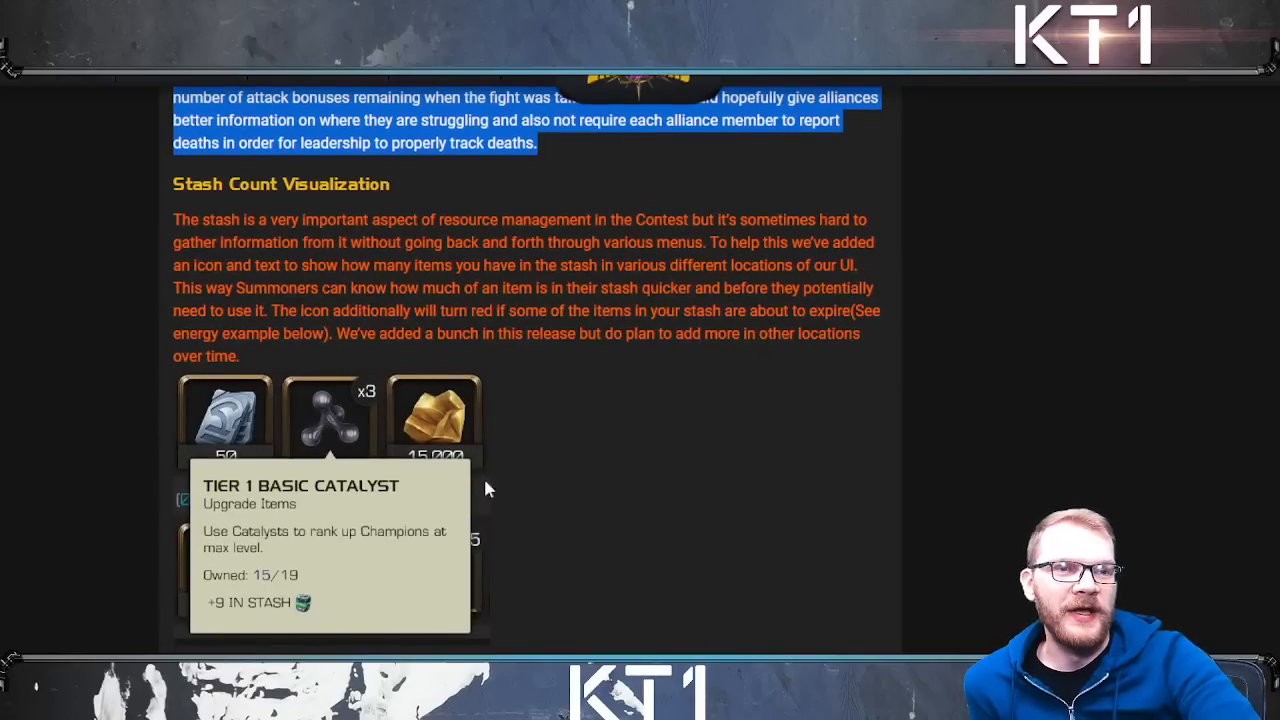
Step: Highlight the Stash Count Visualization section with its image, then narrow the highlight to the word 'red'
drag(185, 184, 700, 578)
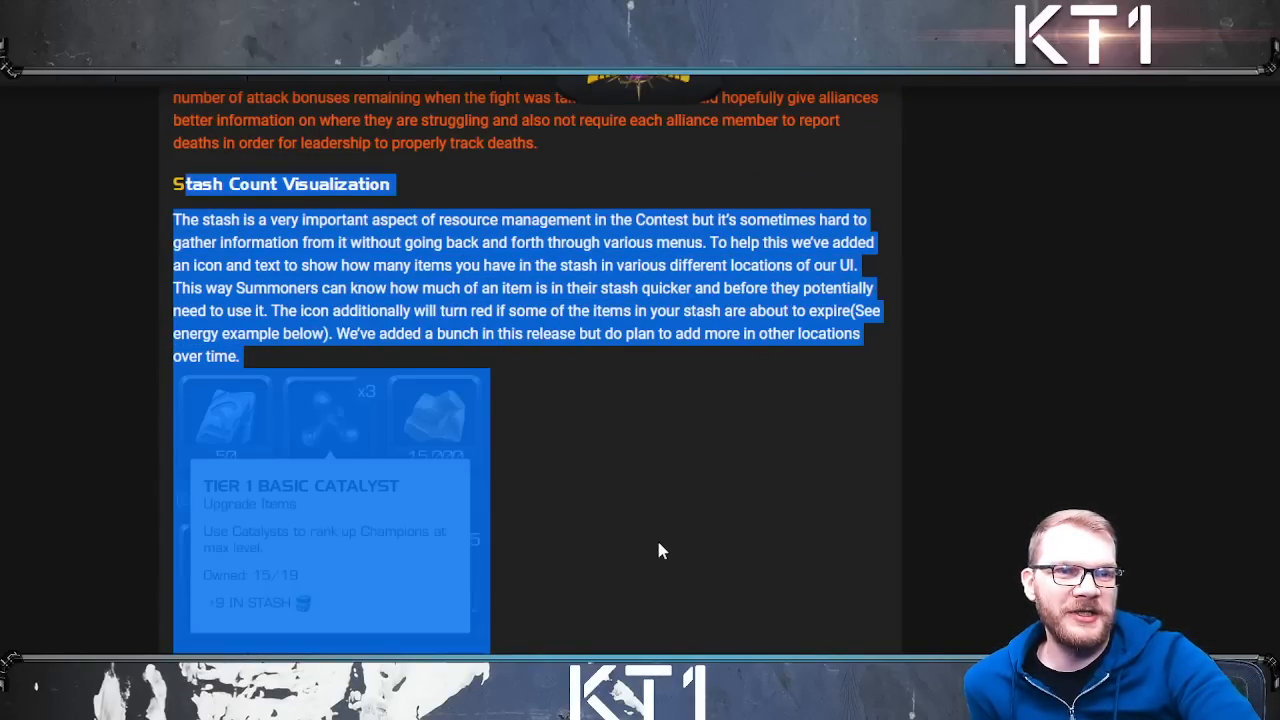
click(484, 329)
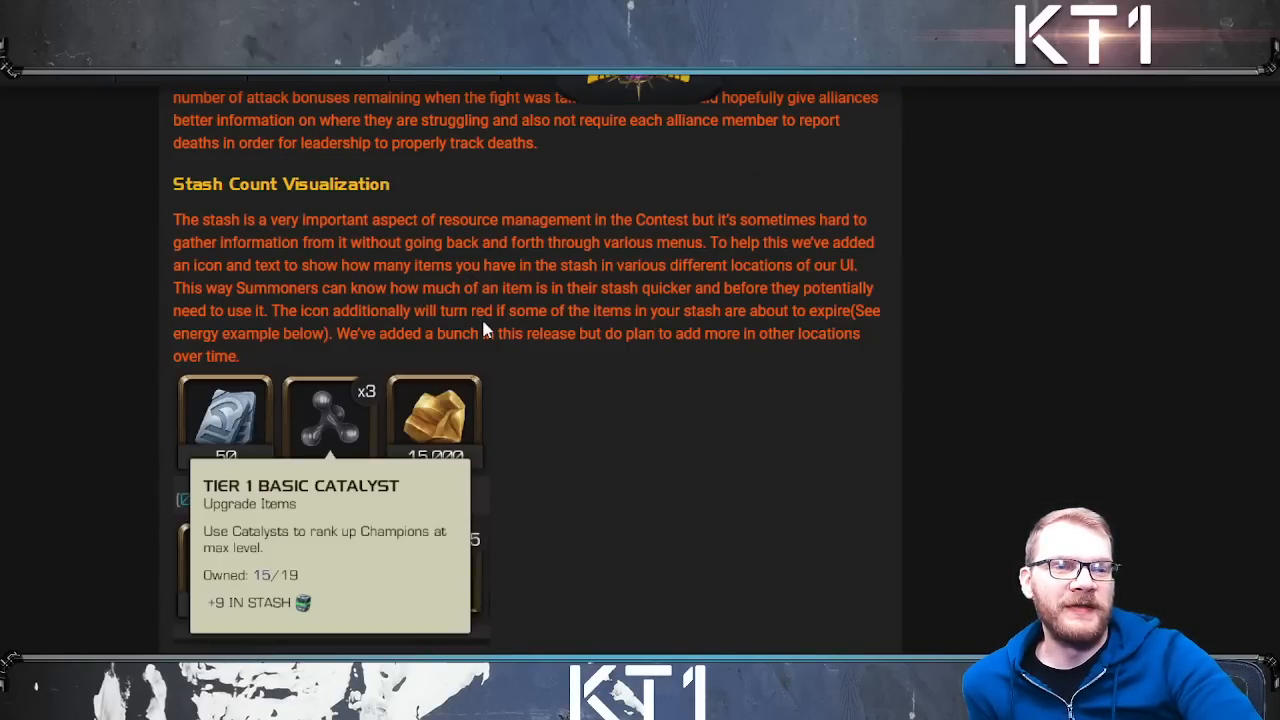
double_click(482, 311)
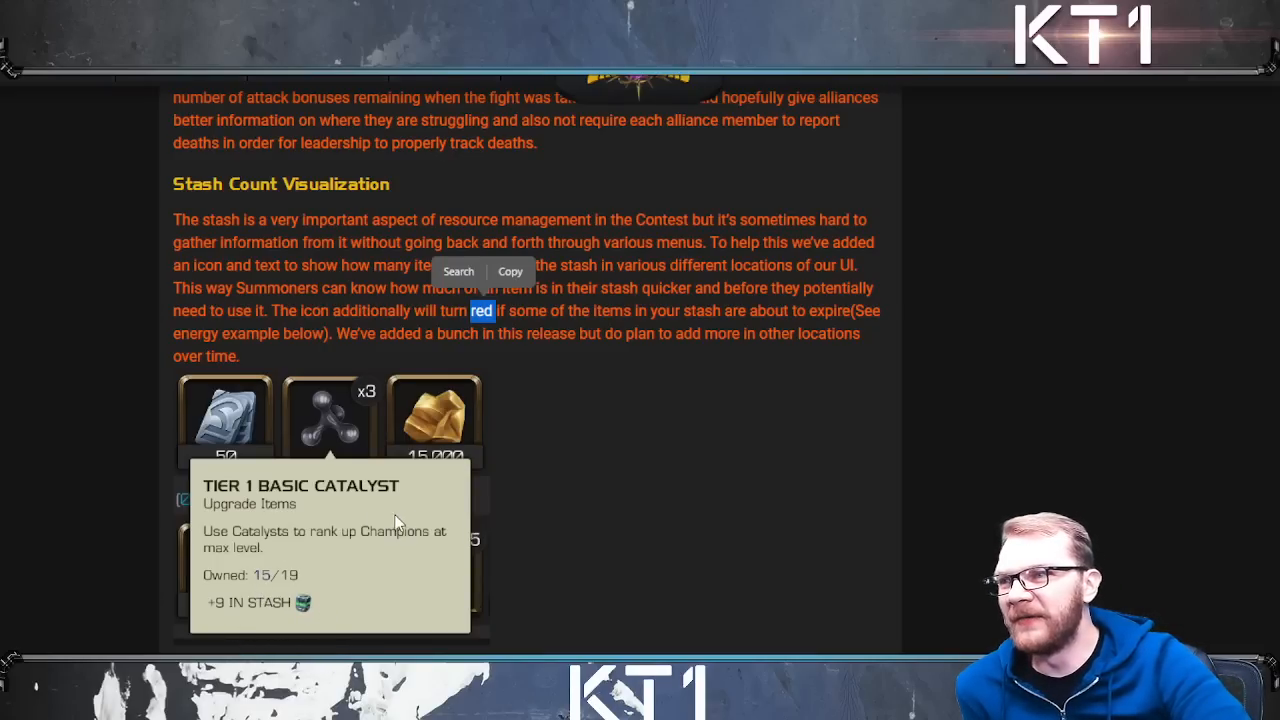
scroll(556, 492, down, 2)
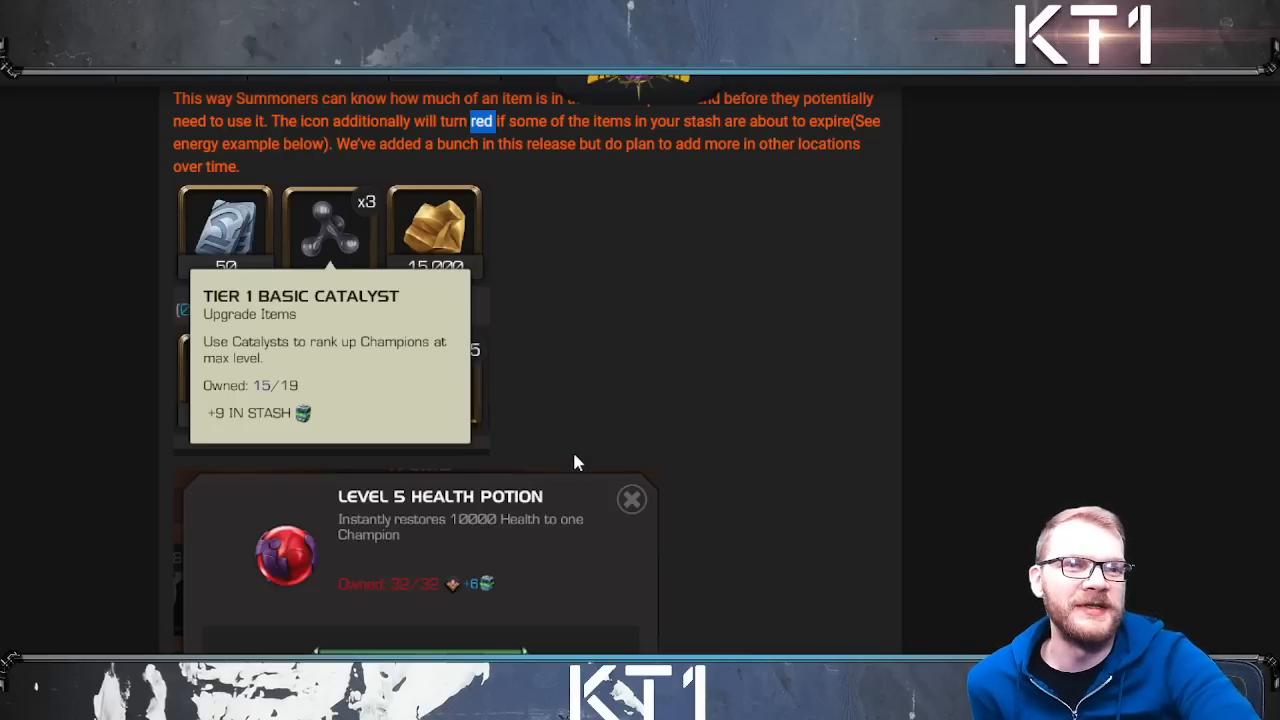
scroll(575, 472, down, 3)
scroll(566, 458, down, 3)
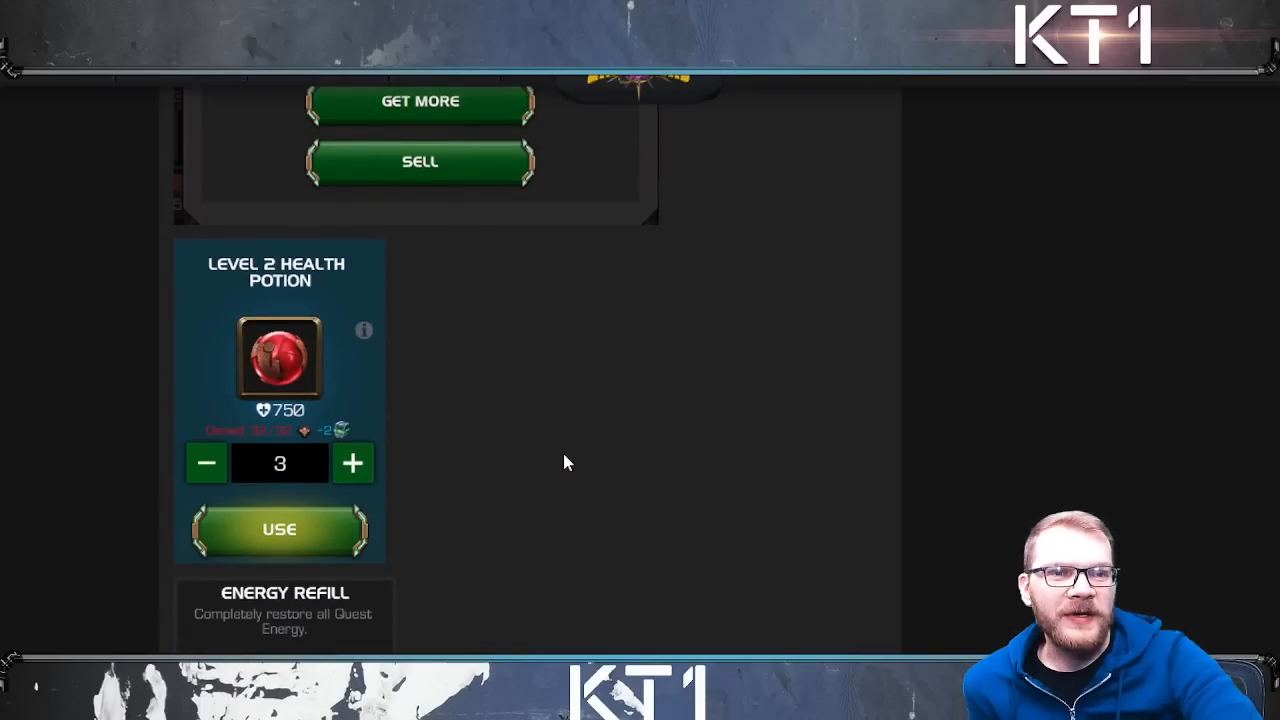
scroll(569, 451, down, 3)
scroll(400, 360, down, 3)
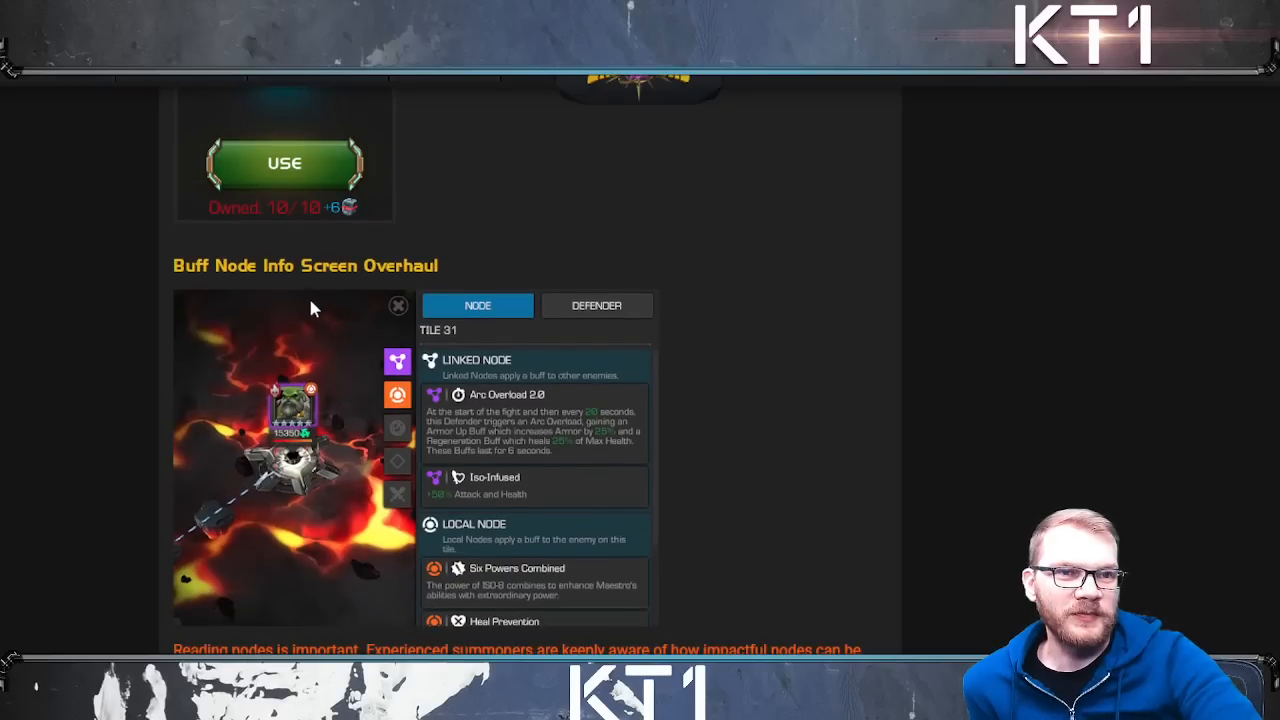
Step: Highlight the Buff Node Info Screen Overhaul heading, then only 'Info Screen Overhaul' within it
drag(173, 265, 603, 263)
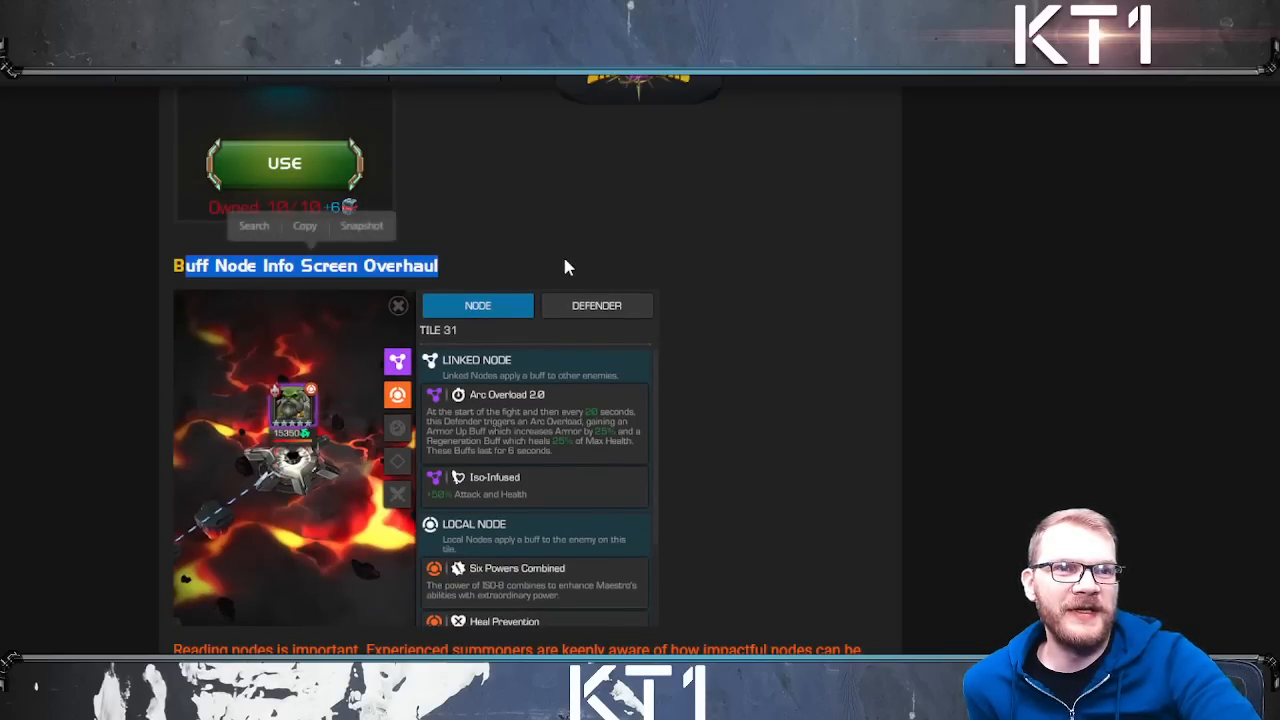
drag(262, 266, 438, 266)
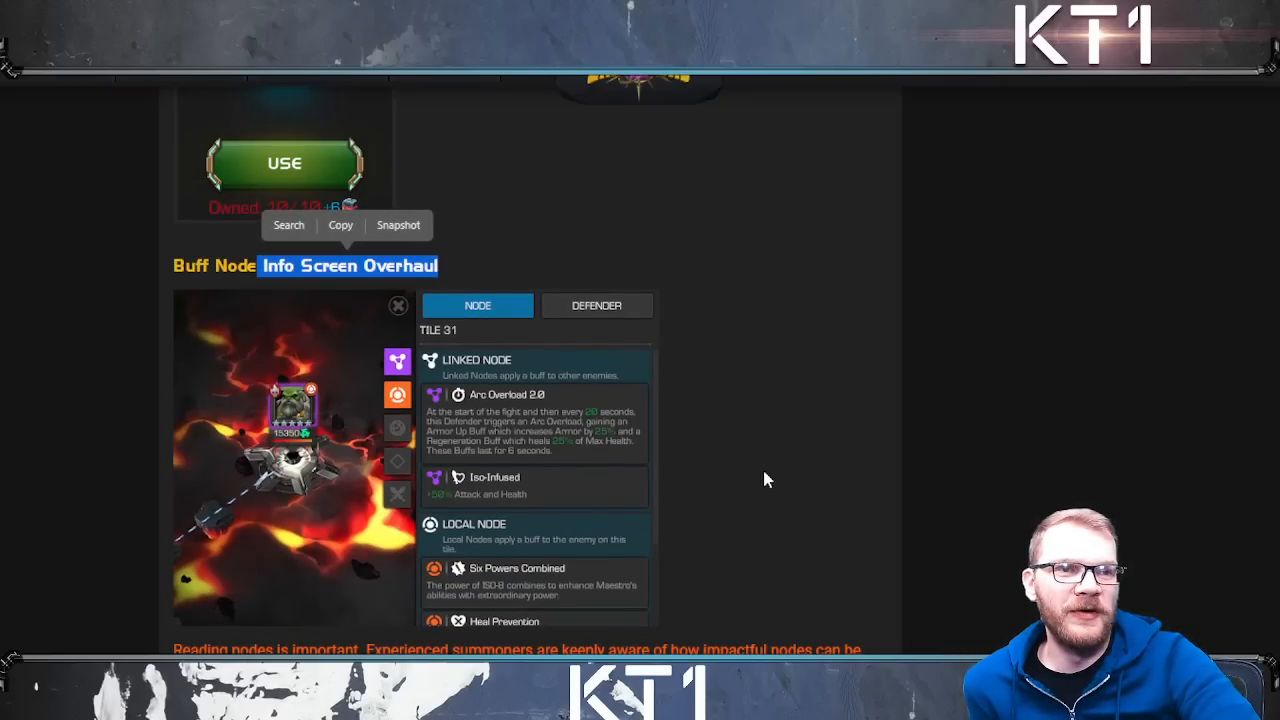
scroll(748, 461, down, 2)
scroll(751, 457, down, 2)
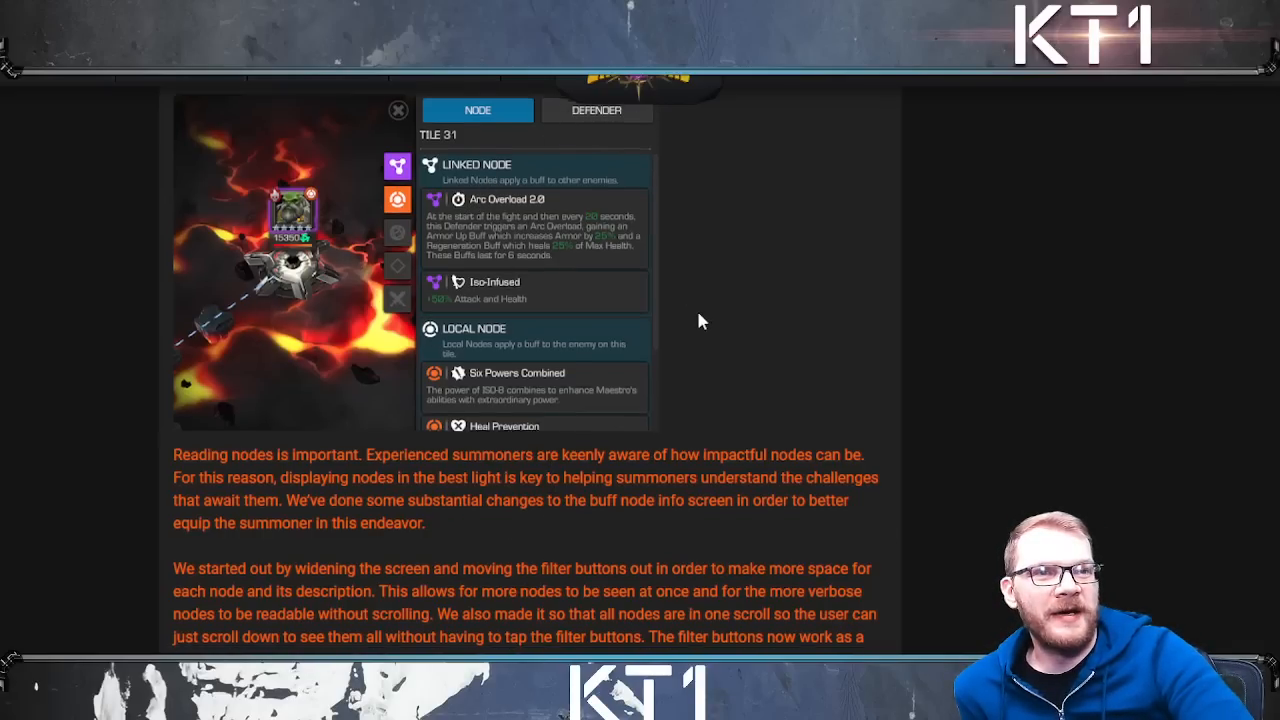
scroll(696, 310, down, 3)
scroll(700, 320, down, 1)
scroll(700, 320, down, 2)
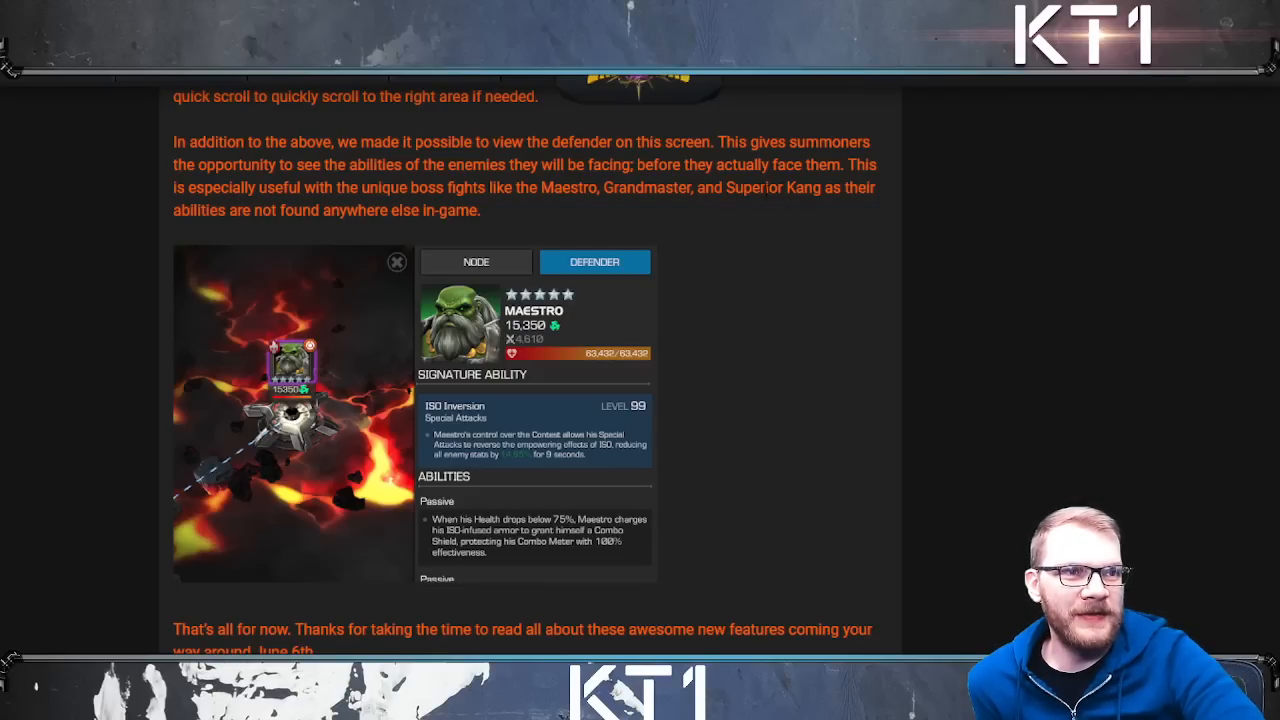
Step: Highlight the entire 'In addition to the above' paragraph about viewing the defender on the node screen
drag(760, 188, 796, 188)
click(700, 235)
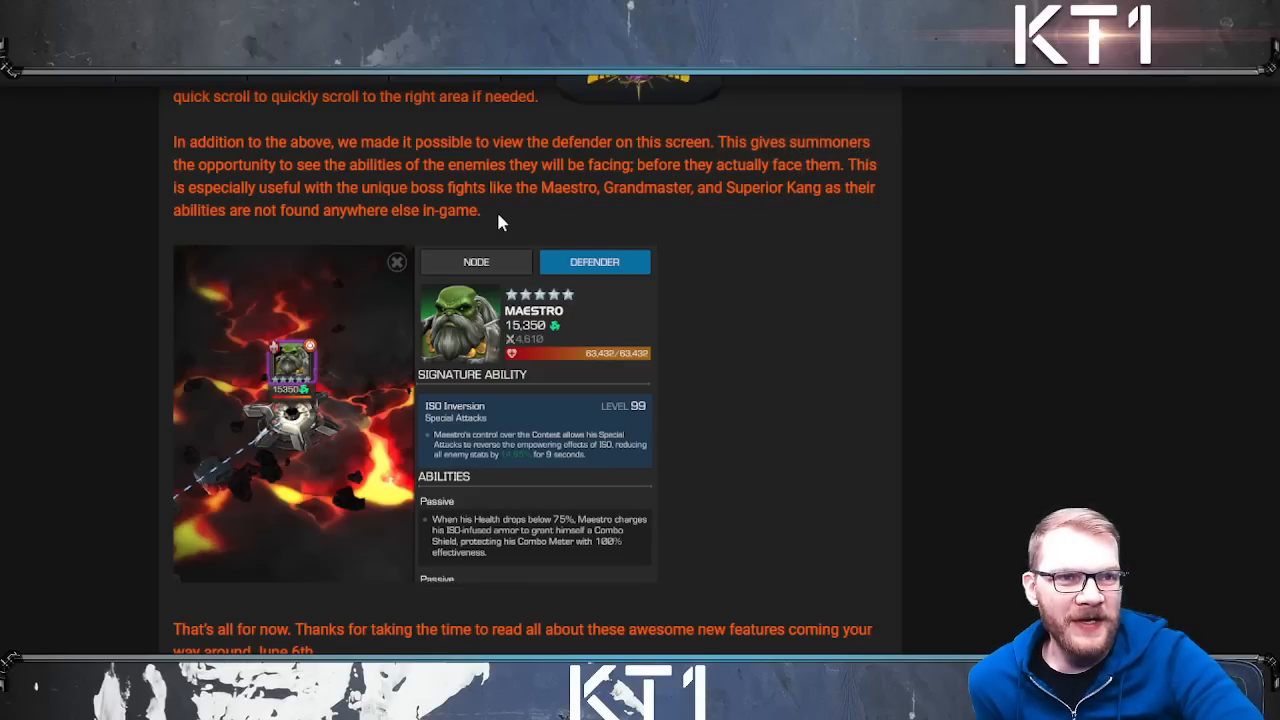
drag(483, 211, 173, 145)
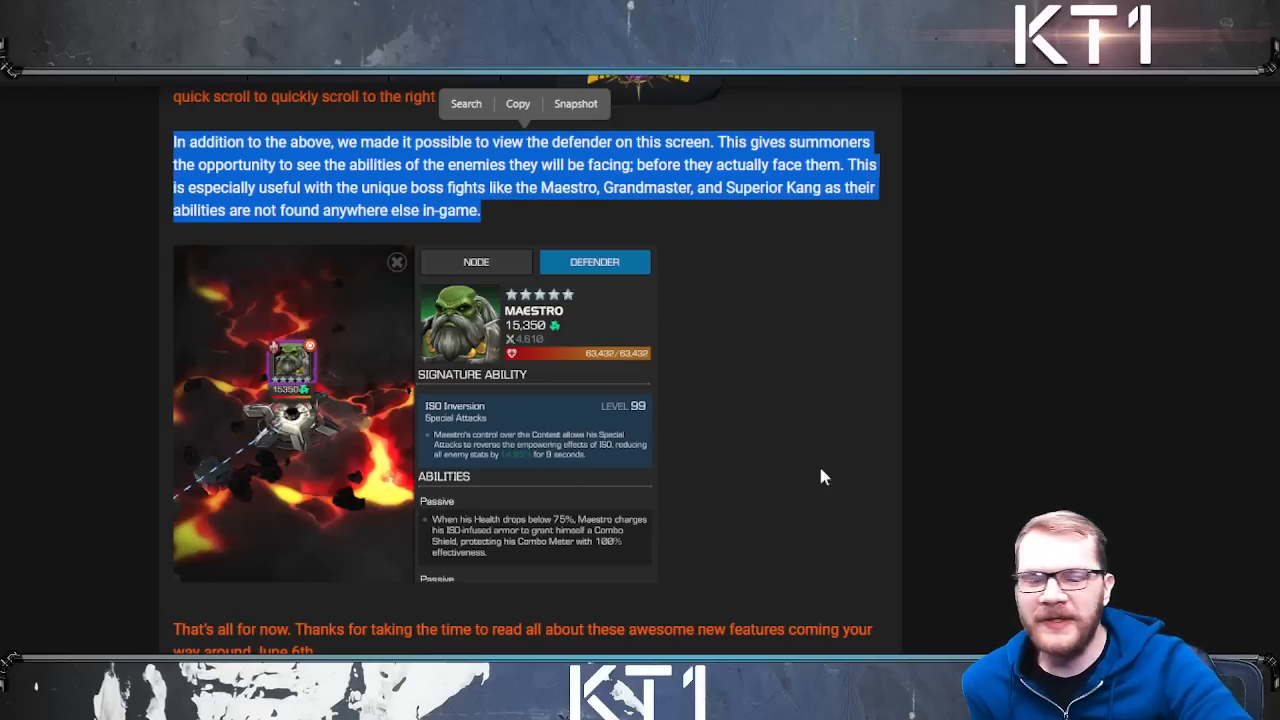
scroll(705, 436, up, 2)
scroll(695, 440, up, 3)
scroll(692, 434, up, 1)
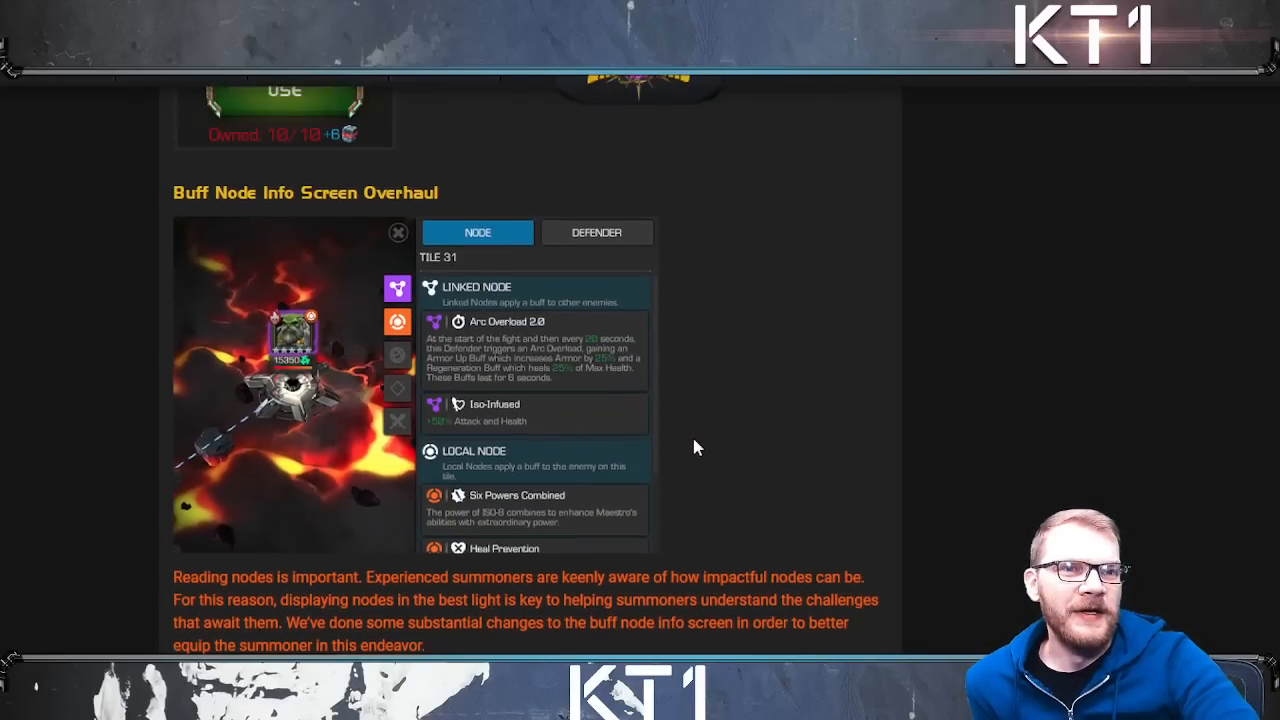
scroll(697, 442, up, 1)
scroll(695, 435, down, 1)
scroll(697, 420, down, 4)
scroll(697, 420, down, 2)
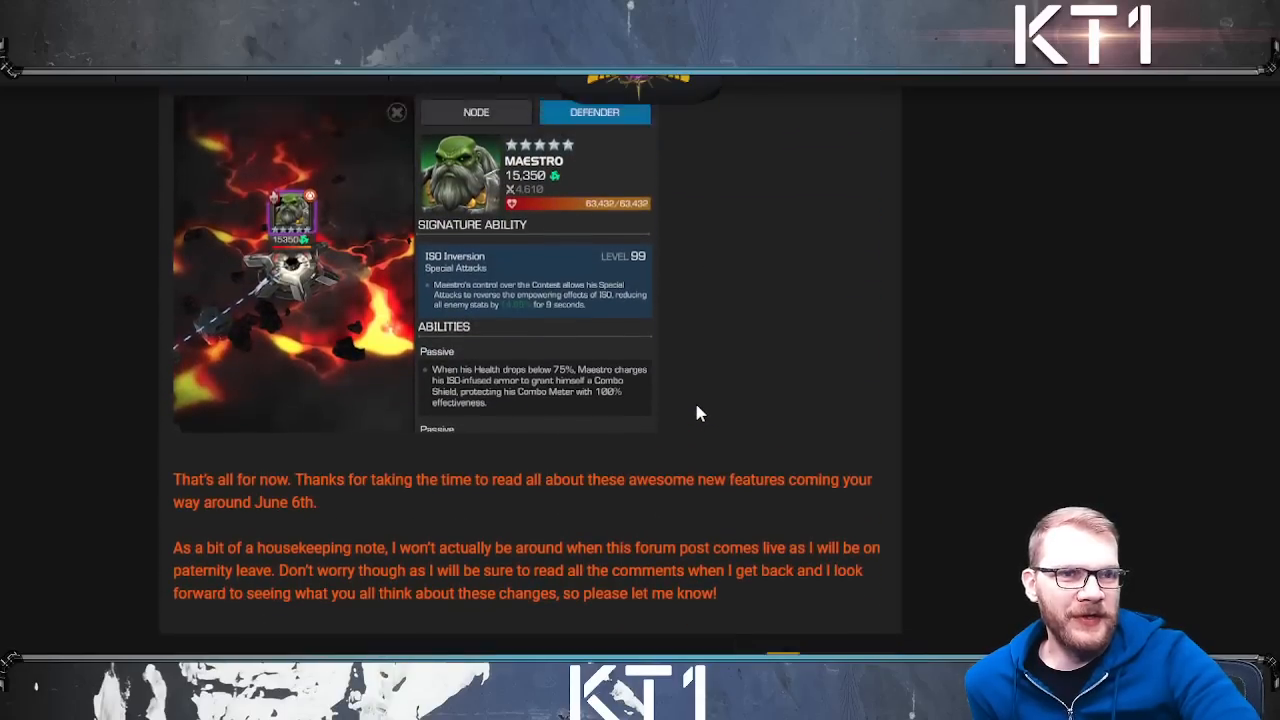
scroll(694, 400, up, 3)
scroll(694, 401, up, 2)
scroll(696, 400, up, 4)
scroll(698, 408, up, 3)
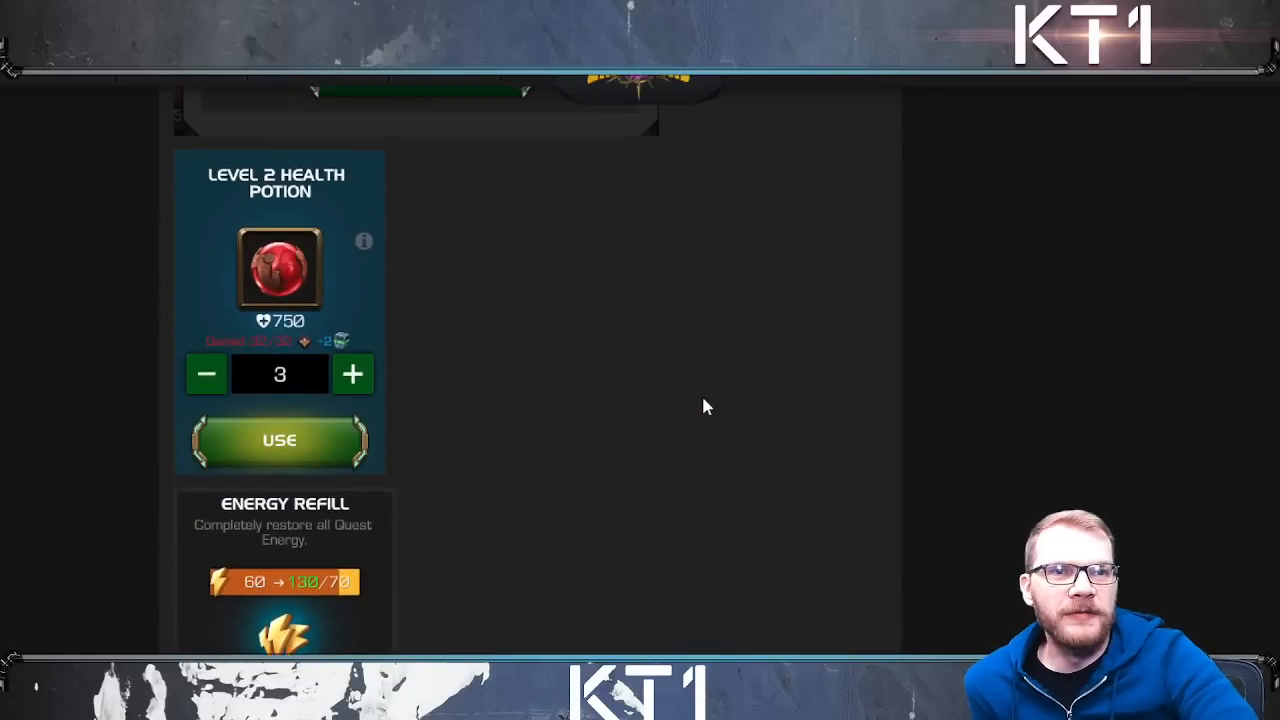
scroll(701, 395, up, 3)
scroll(701, 398, up, 3)
scroll(690, 408, up, 3)
scroll(697, 415, up, 3)
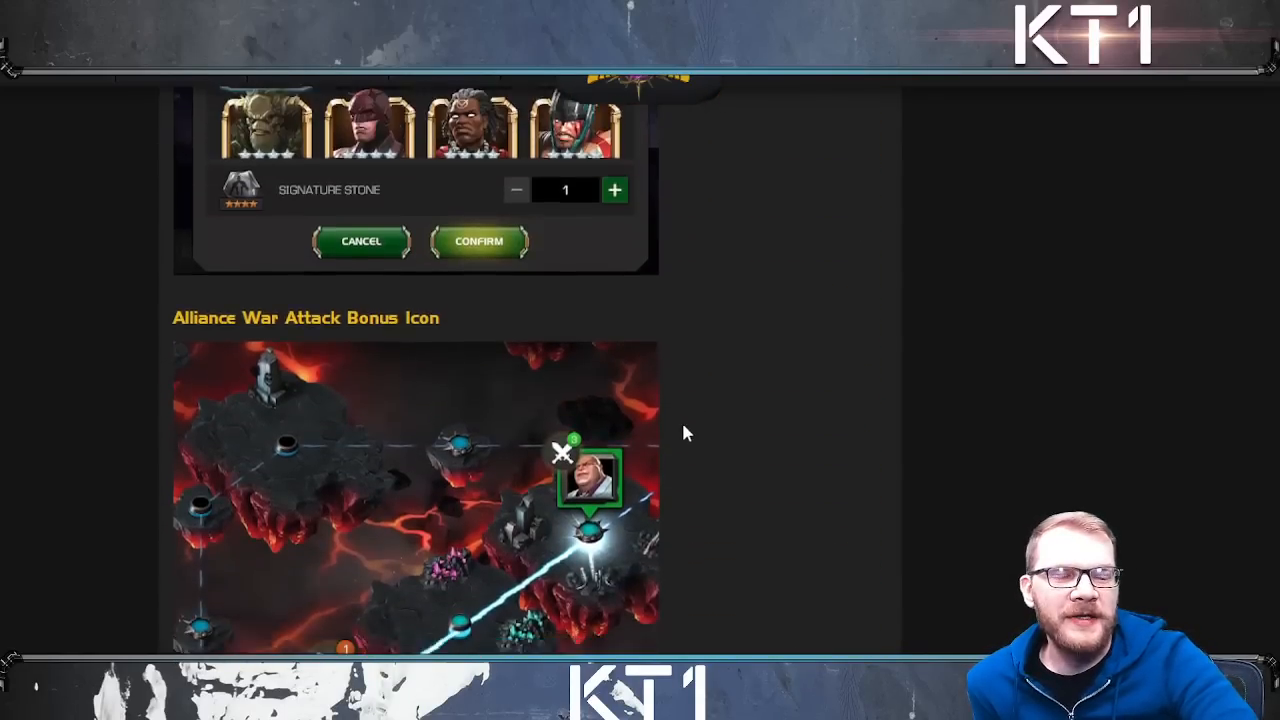
scroll(686, 431, down, 6)
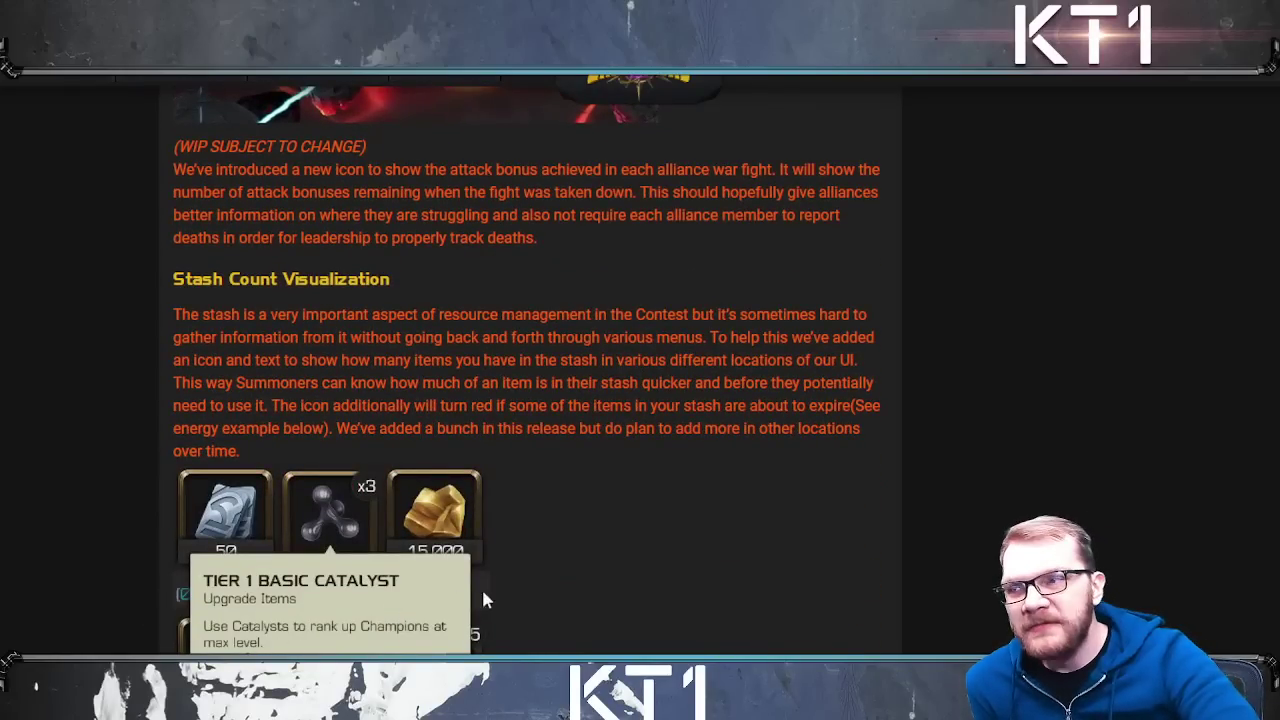
scroll(661, 505, down, 2)
scroll(663, 512, up, 3)
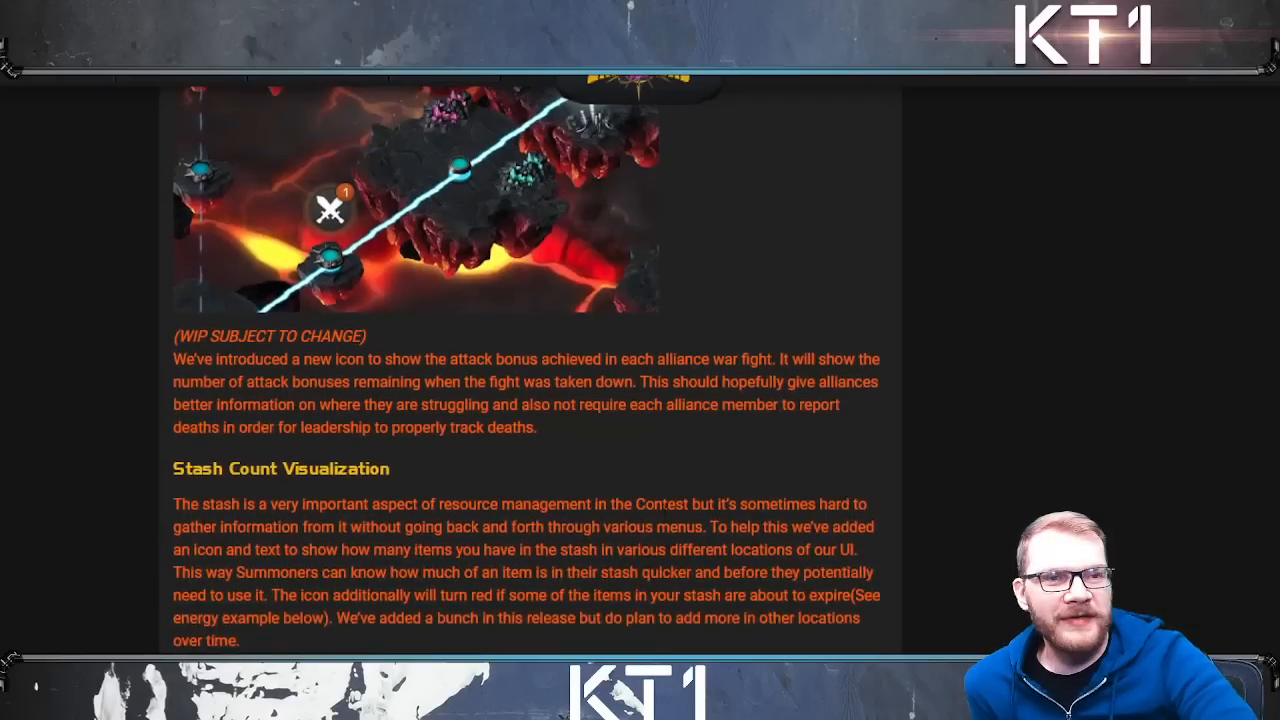
scroll(667, 516, up, 3)
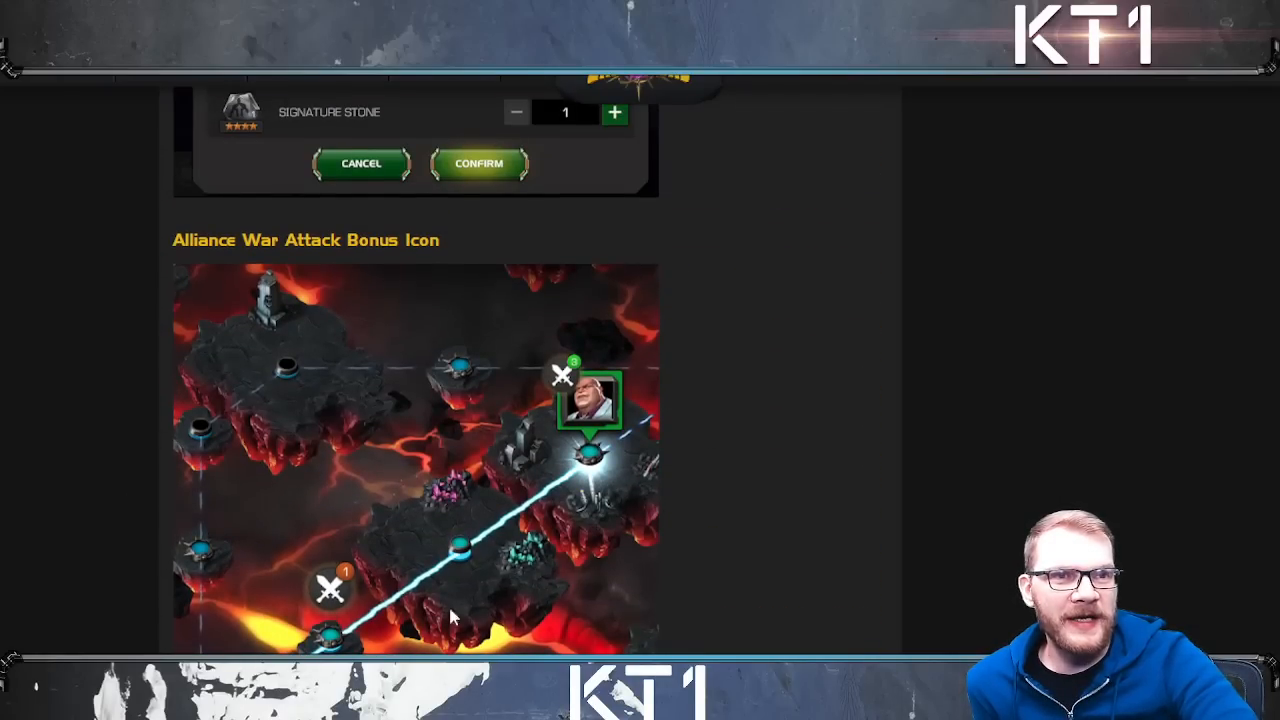
scroll(931, 410, up, 4)
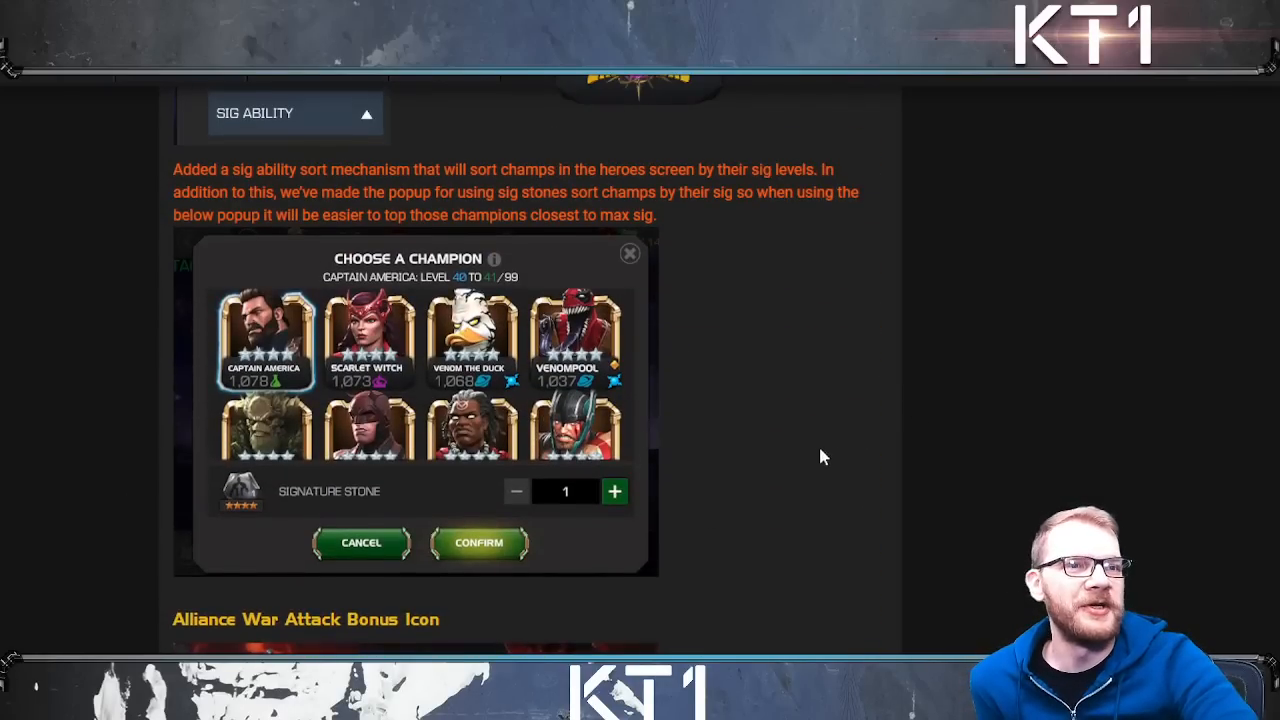
scroll(787, 417, up, 3)
scroll(589, 493, up, 2)
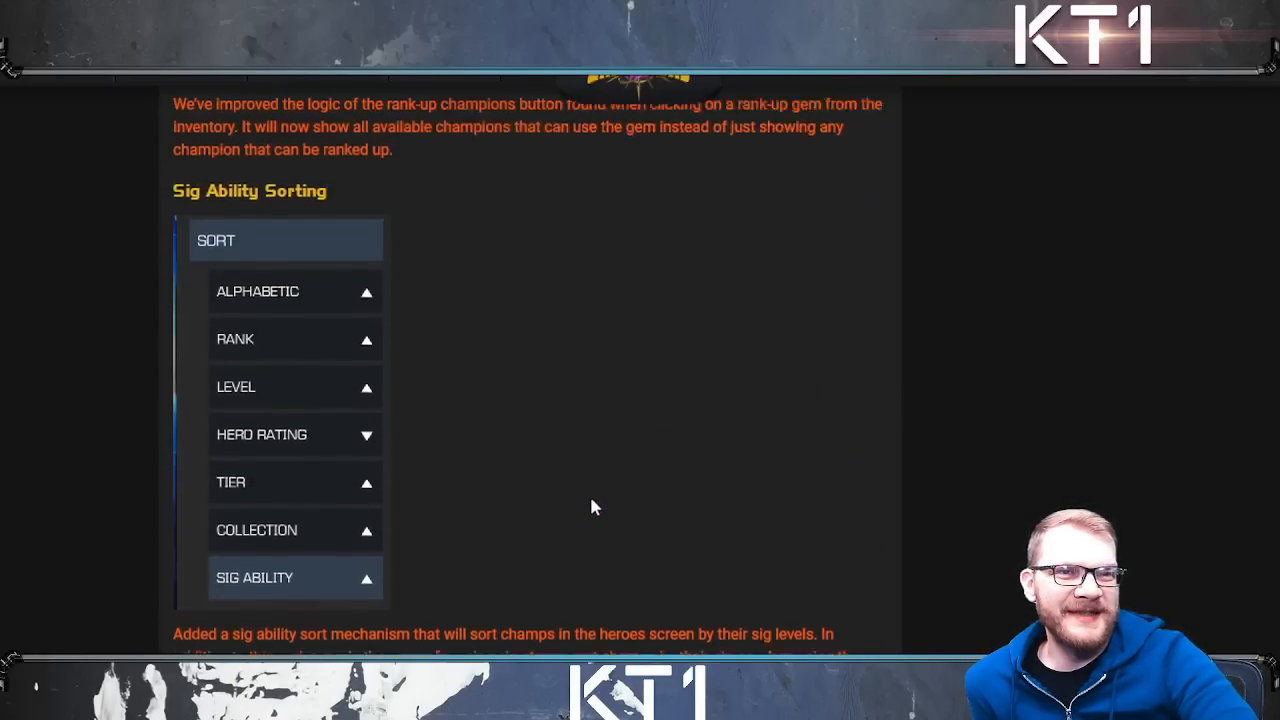
scroll(596, 500, up, 5)
scroll(594, 499, up, 4)
scroll(596, 495, up, 3)
scroll(596, 491, down, 6)
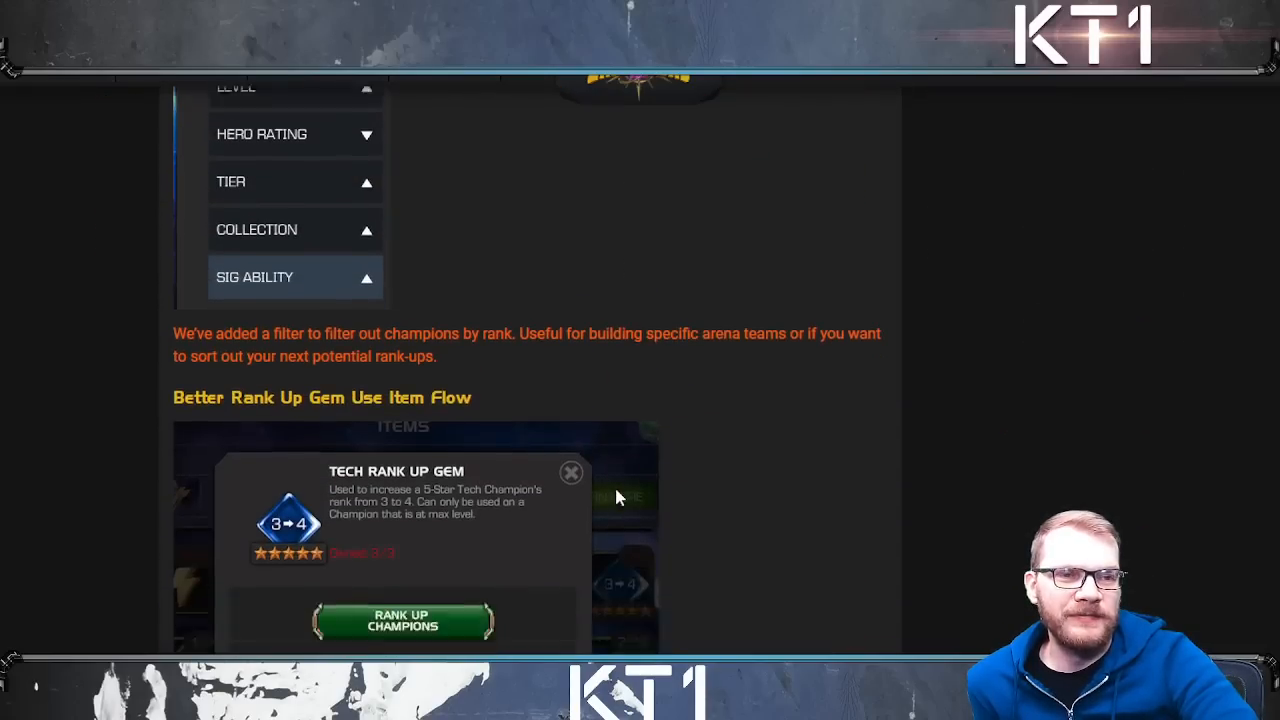
scroll(614, 484, down, 6)
scroll(605, 463, down, 6)
scroll(601, 489, down, 6)
scroll(600, 494, down, 5)
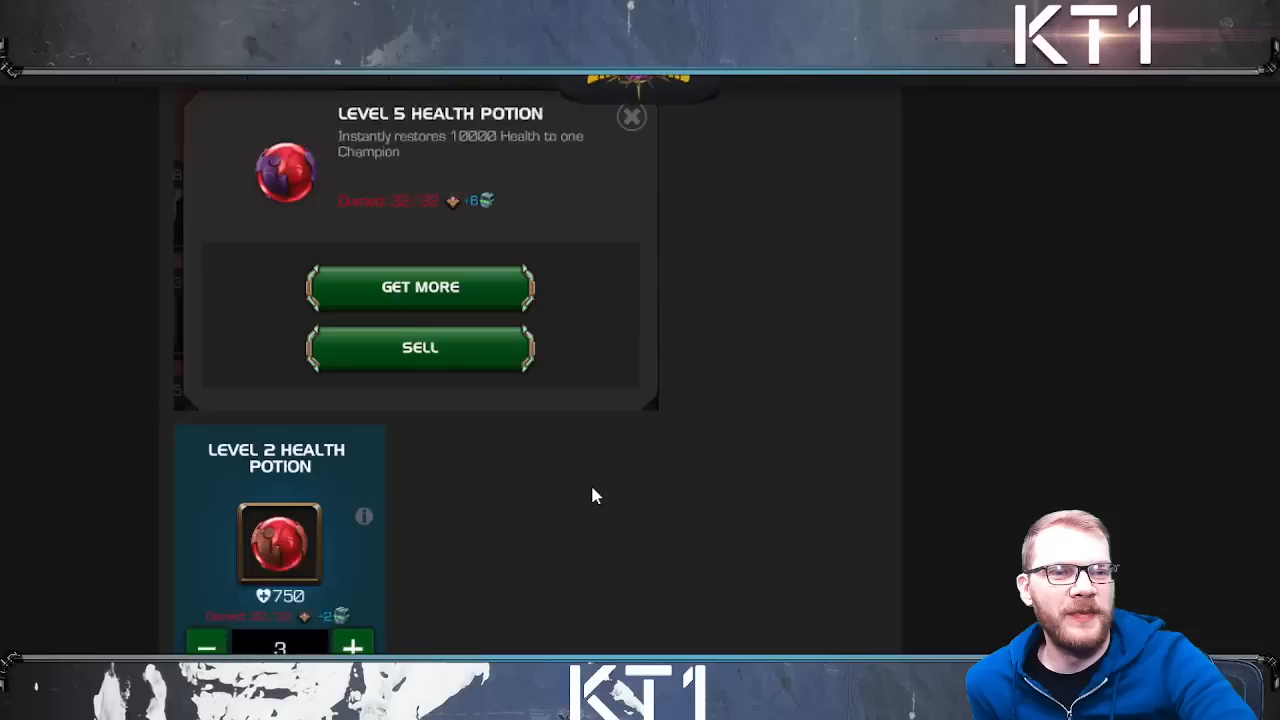
scroll(591, 494, down, 5)
scroll(591, 503, down, 5)
scroll(594, 486, down, 3)
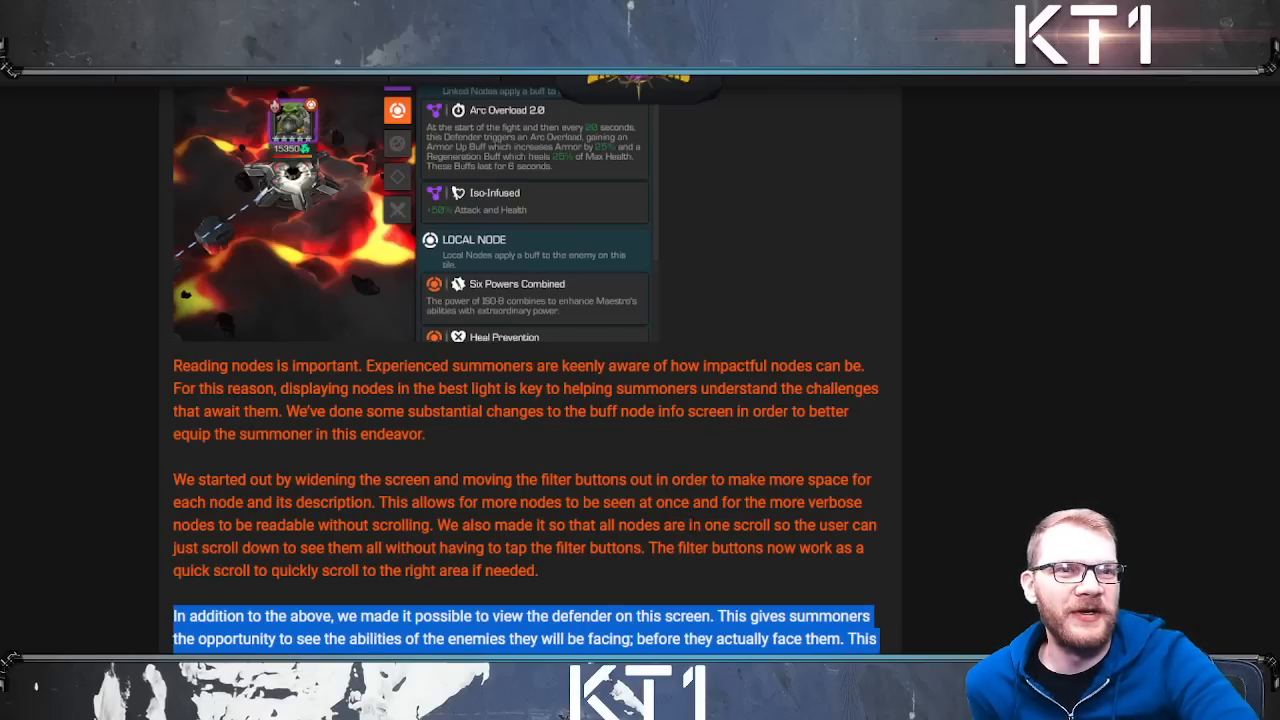
scroll(693, 524, up, 4)
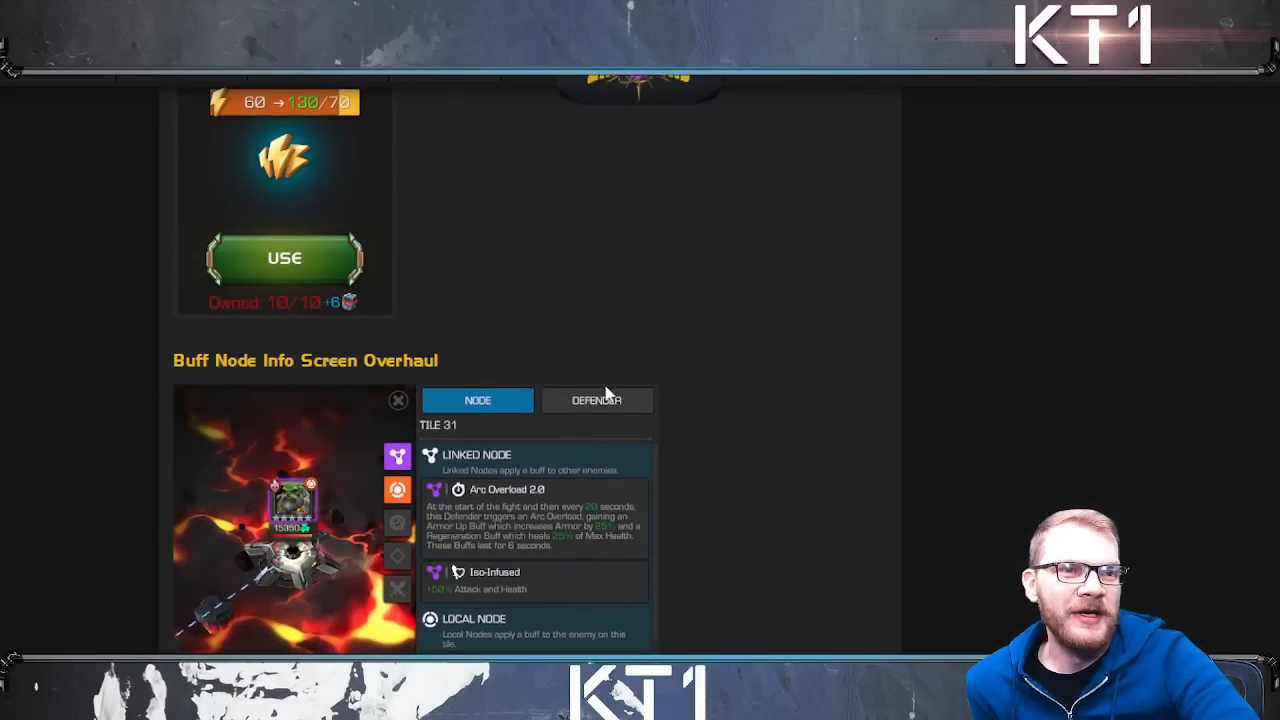
scroll(557, 427, down, 3)
scroll(583, 528, down, 4)
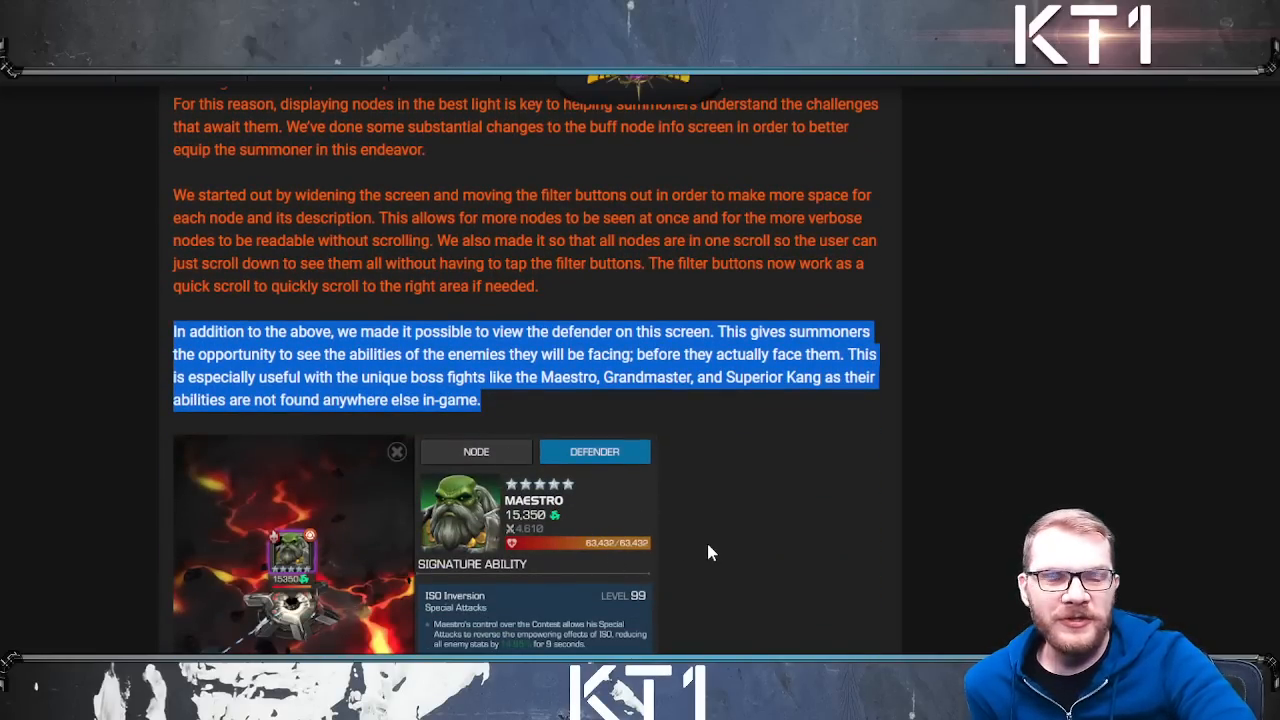
scroll(706, 550, down, 5)
scroll(705, 560, down, 2)
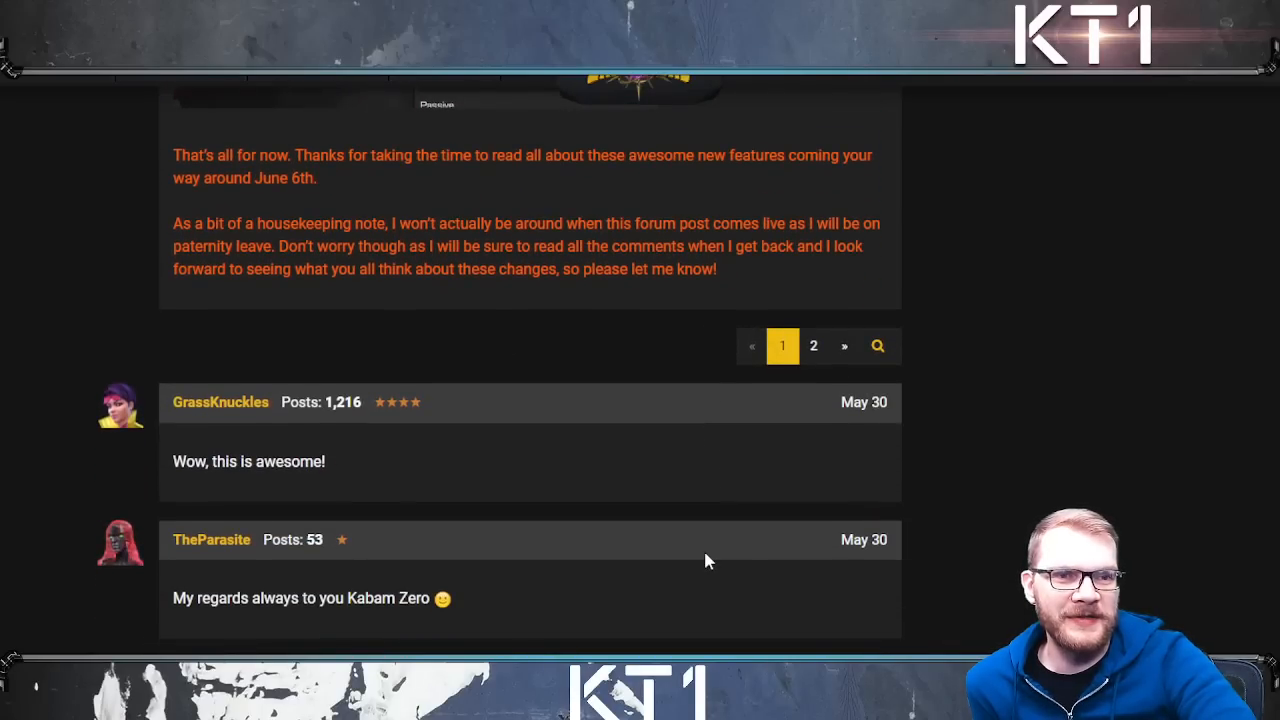
scroll(703, 555, up, 1)
scroll(660, 530, up, 6)
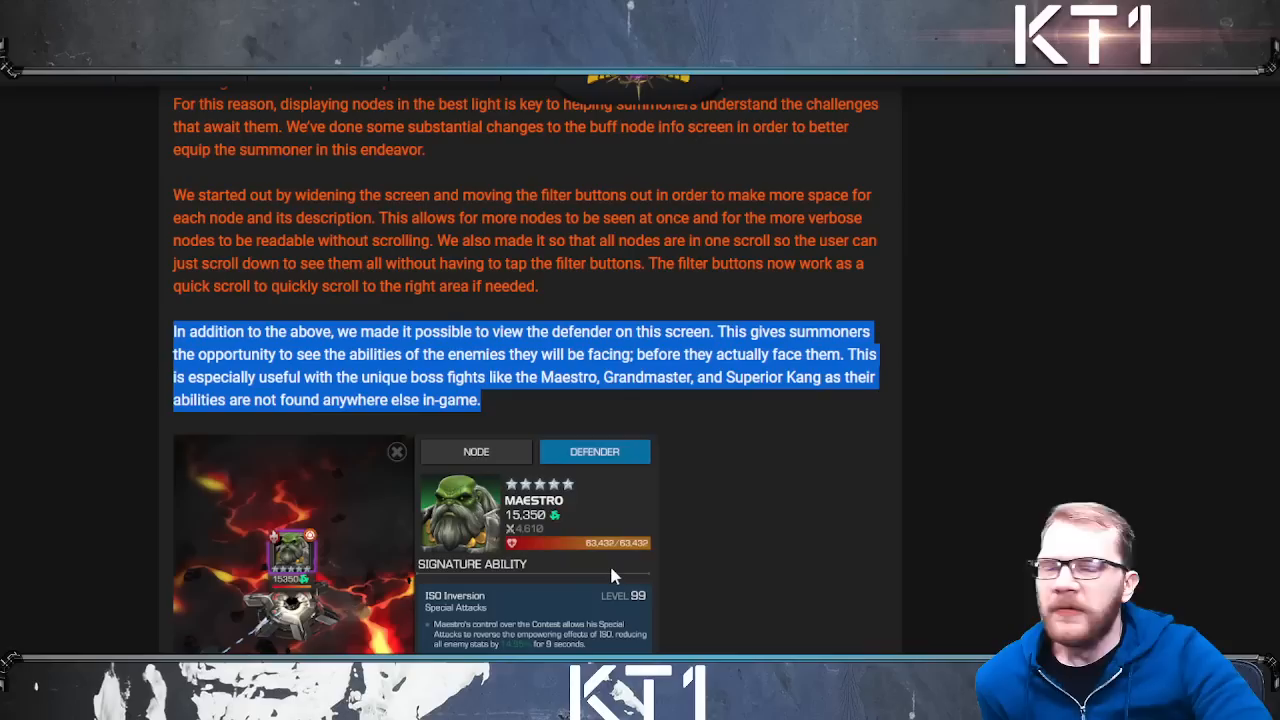